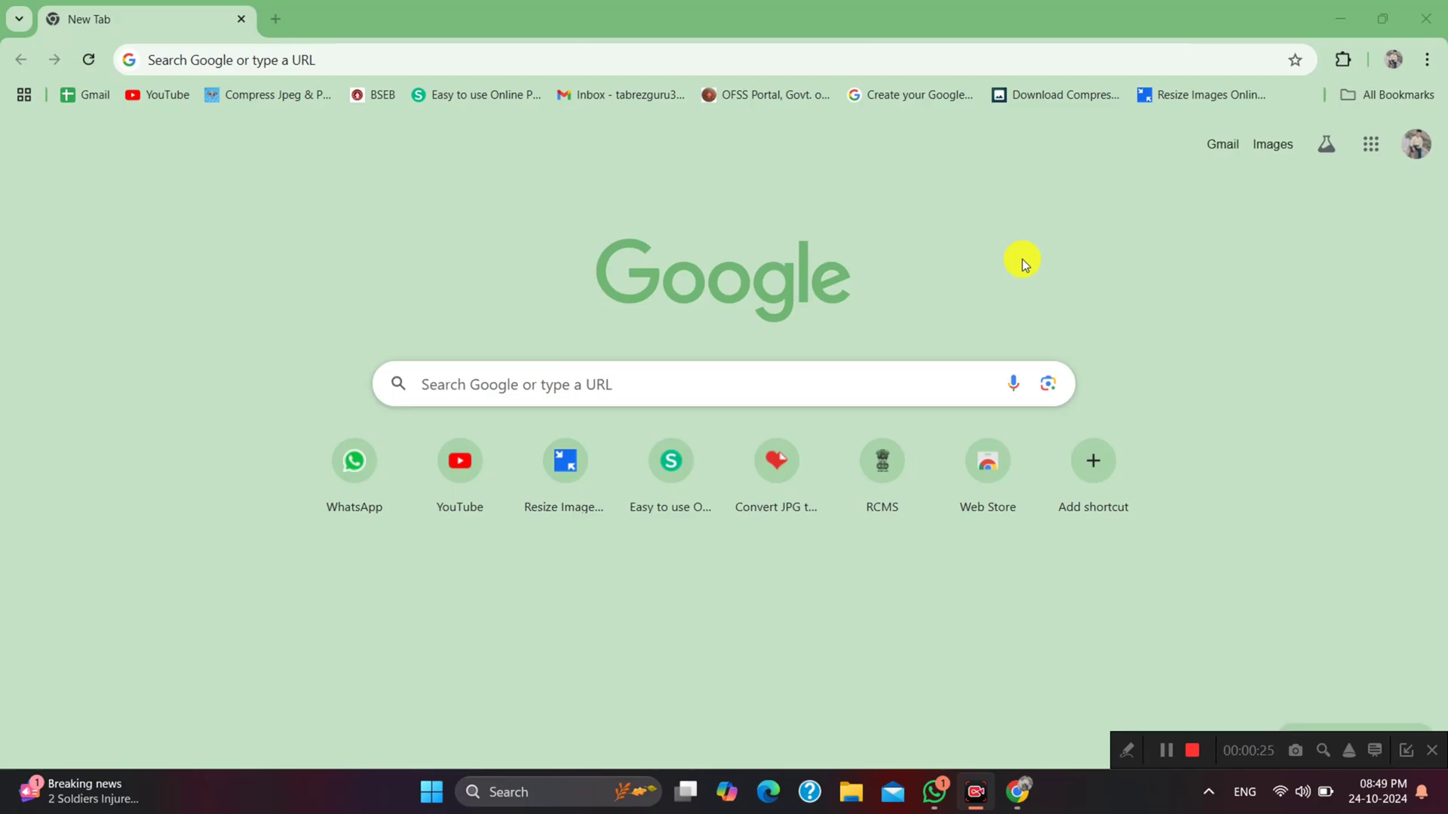
- Search Google for "epfo login" and reach the Employees' Provident Fund Organisation website
{"action": "left_click", "coordinate": [585, 387]}
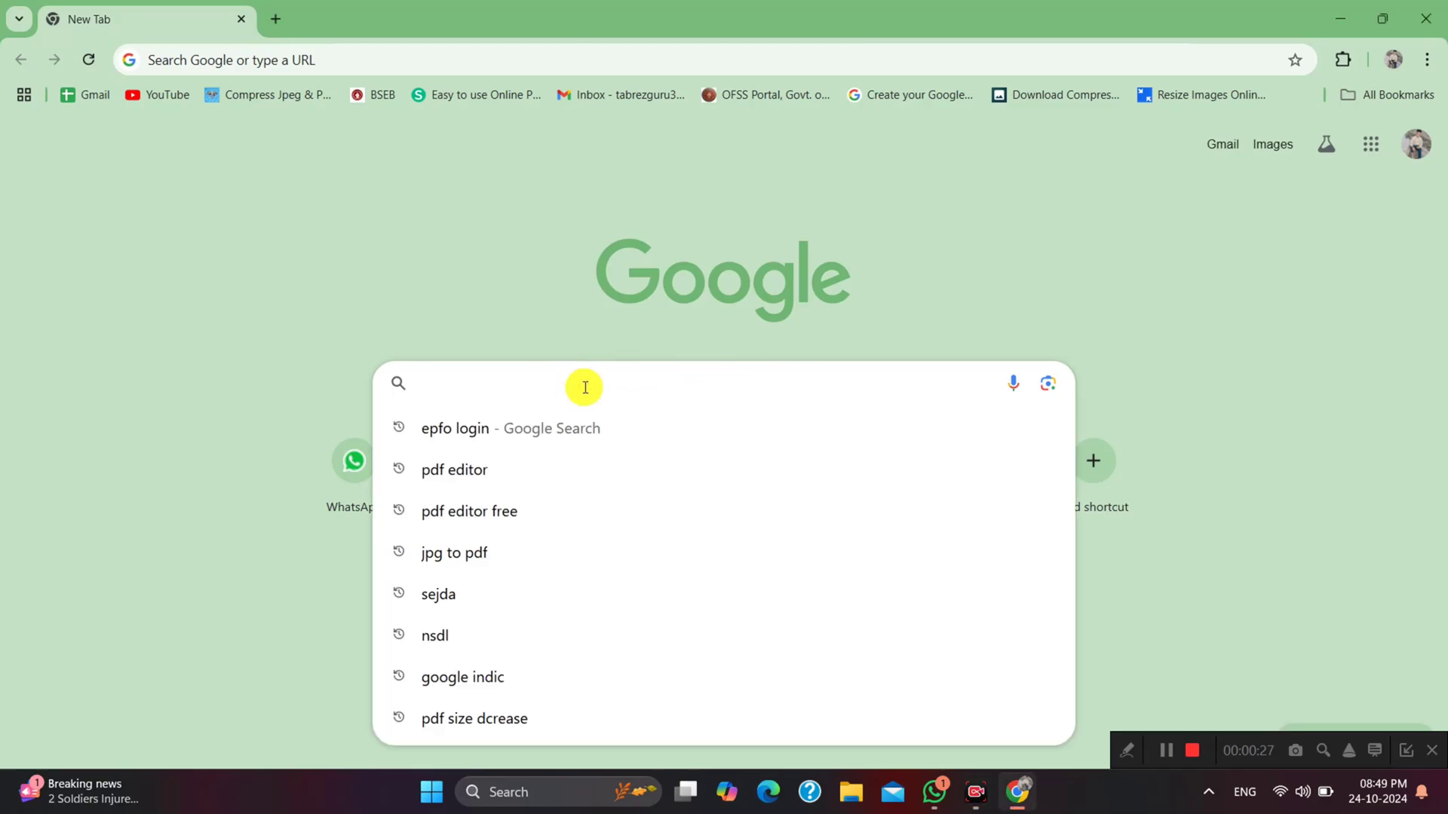
{"action": "type", "text": "epof"}
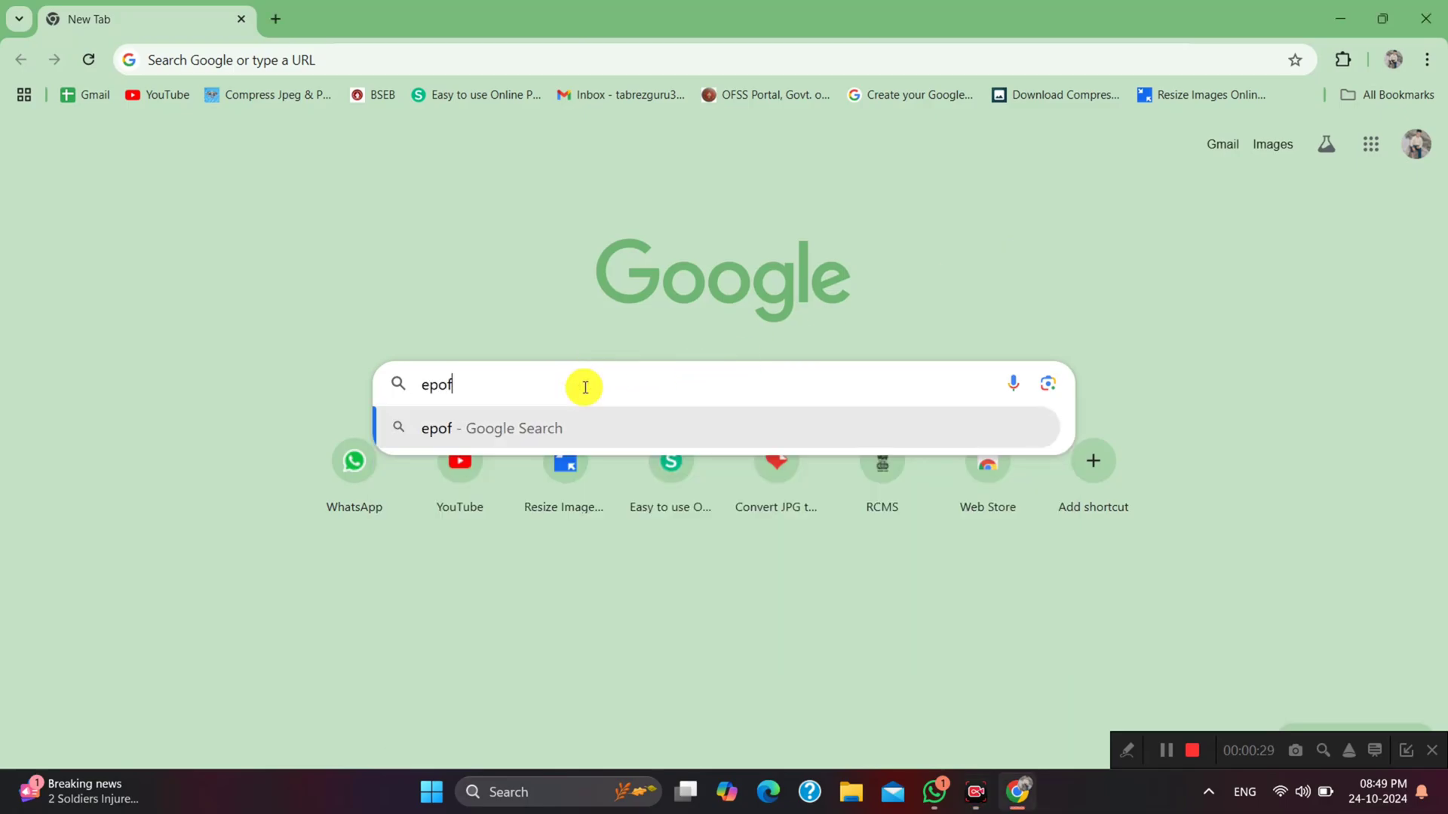
{"action": "key", "text": "BackSpace"}
{"action": "key", "text": "BackSpace"}
{"action": "type", "text": "fo login"}
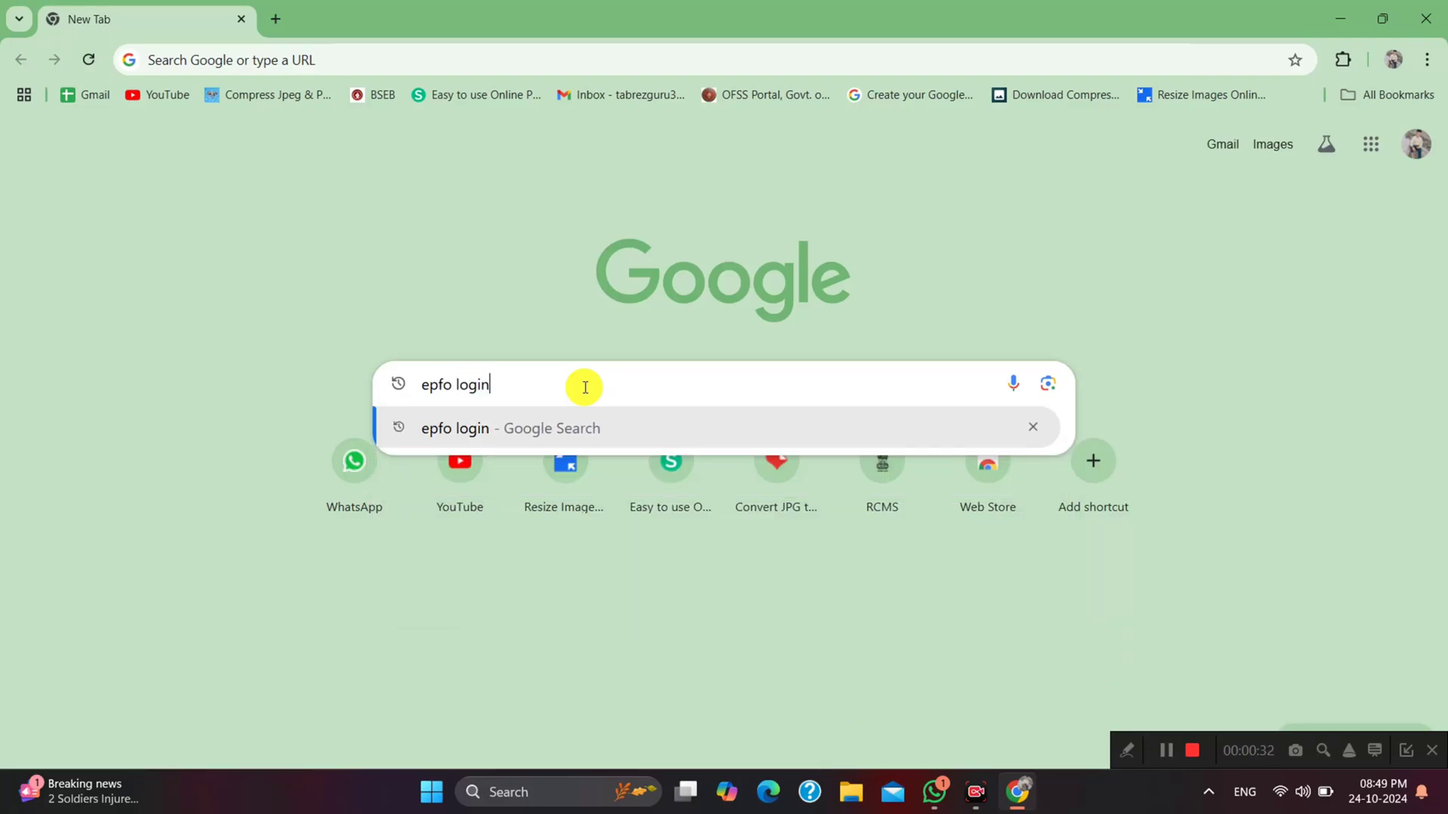
{"action": "key", "text": "Return"}
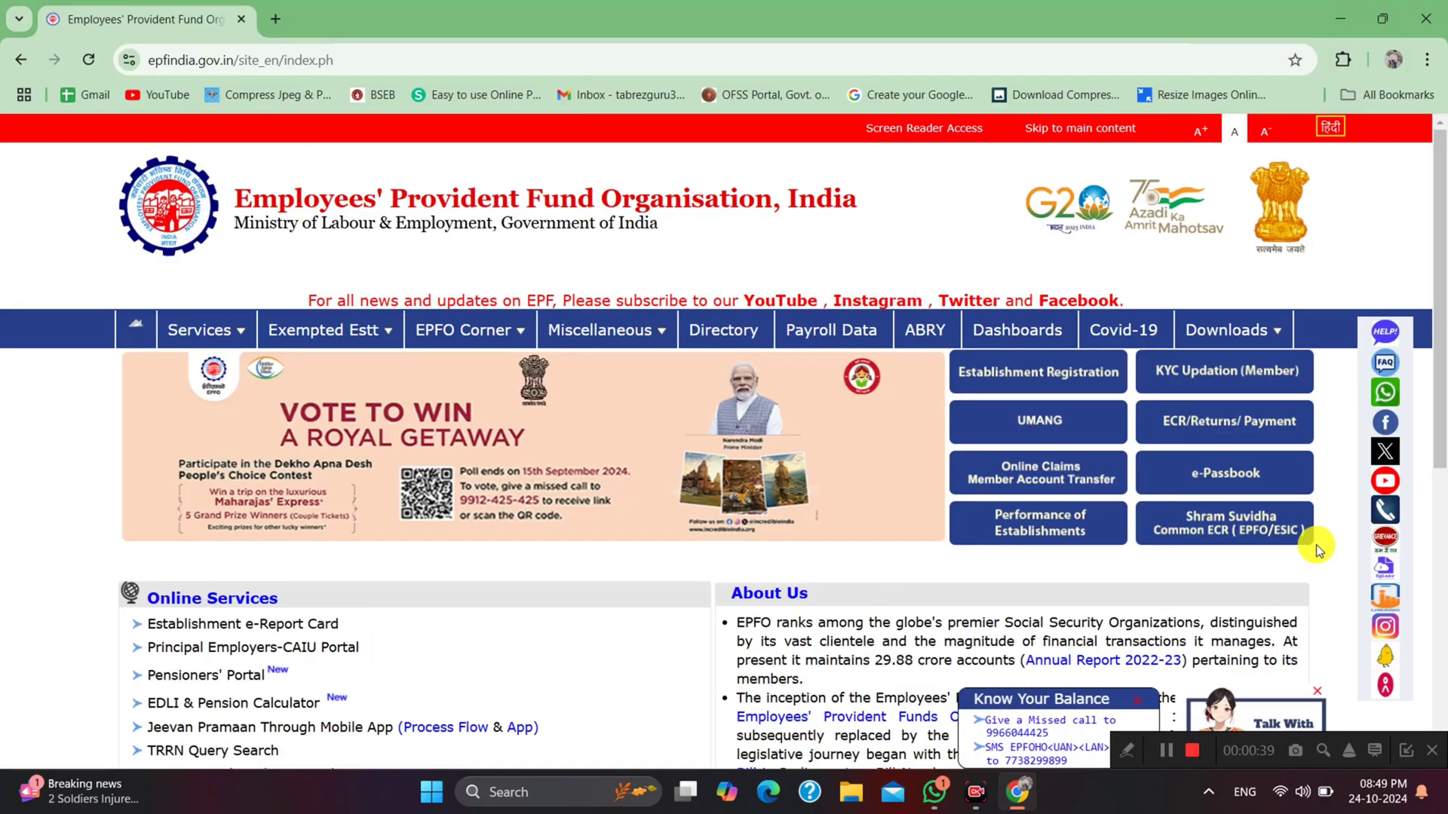
- Open the Online Claims Member Account Transfer portal, dismiss its security alert and open the Activate UAN form
{"action": "left_click", "coordinate": [1052, 475]}
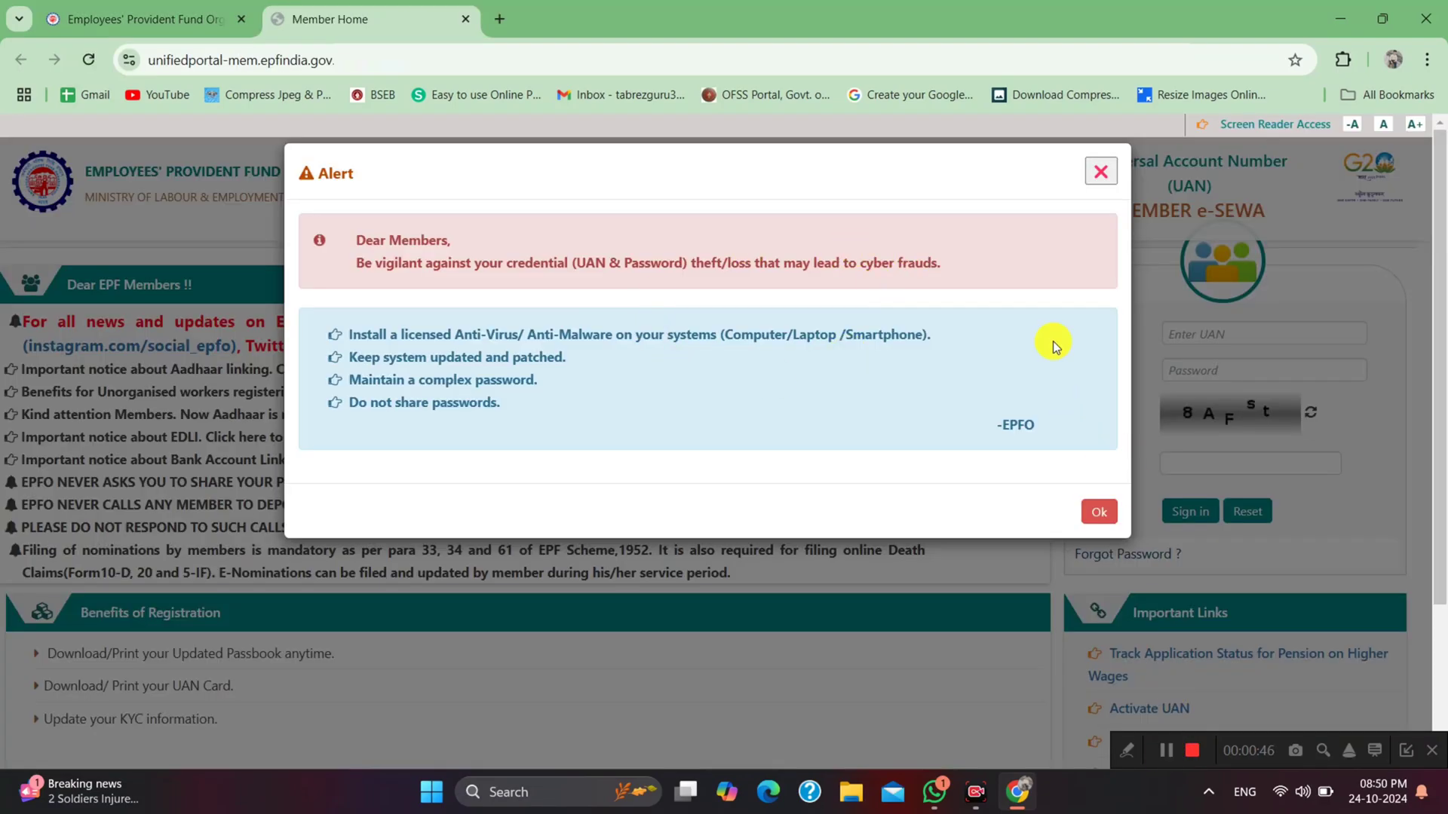
{"action": "left_click", "coordinate": [1099, 512]}
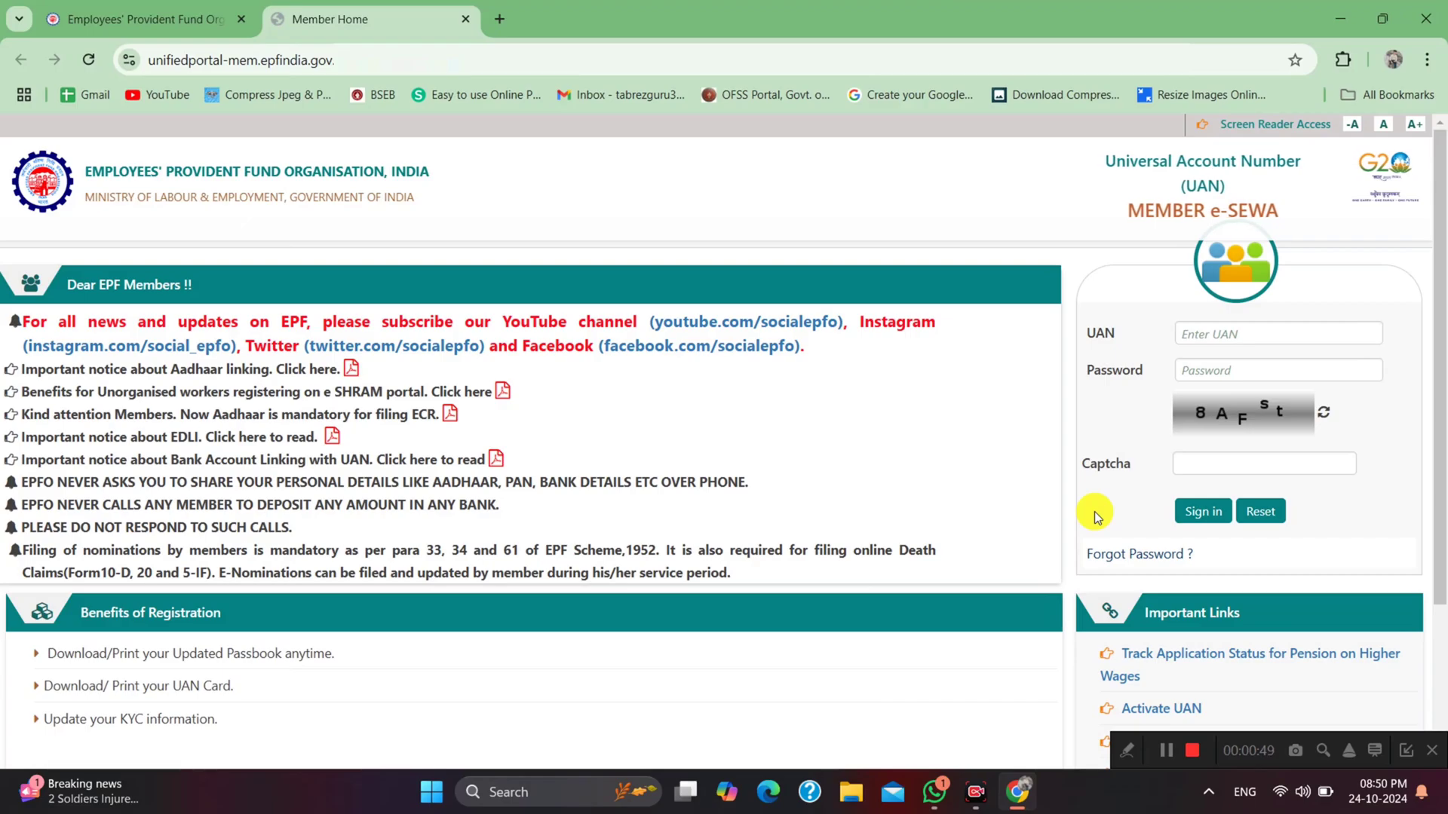
{"action": "left_click_drag", "start_coordinate": [1440, 230], "coordinate": [1436, 377]}
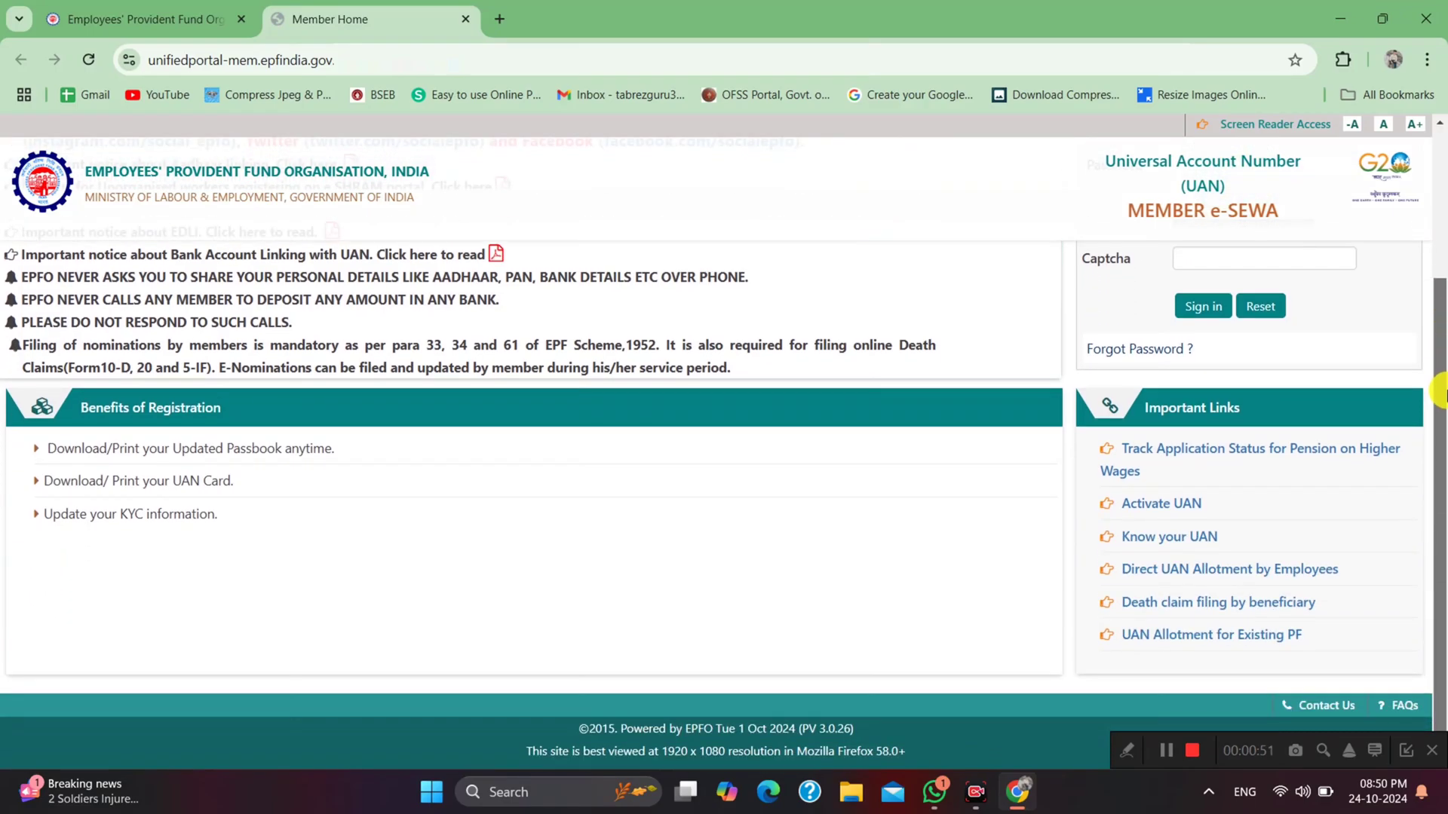
{"action": "left_click", "coordinate": [1158, 507]}
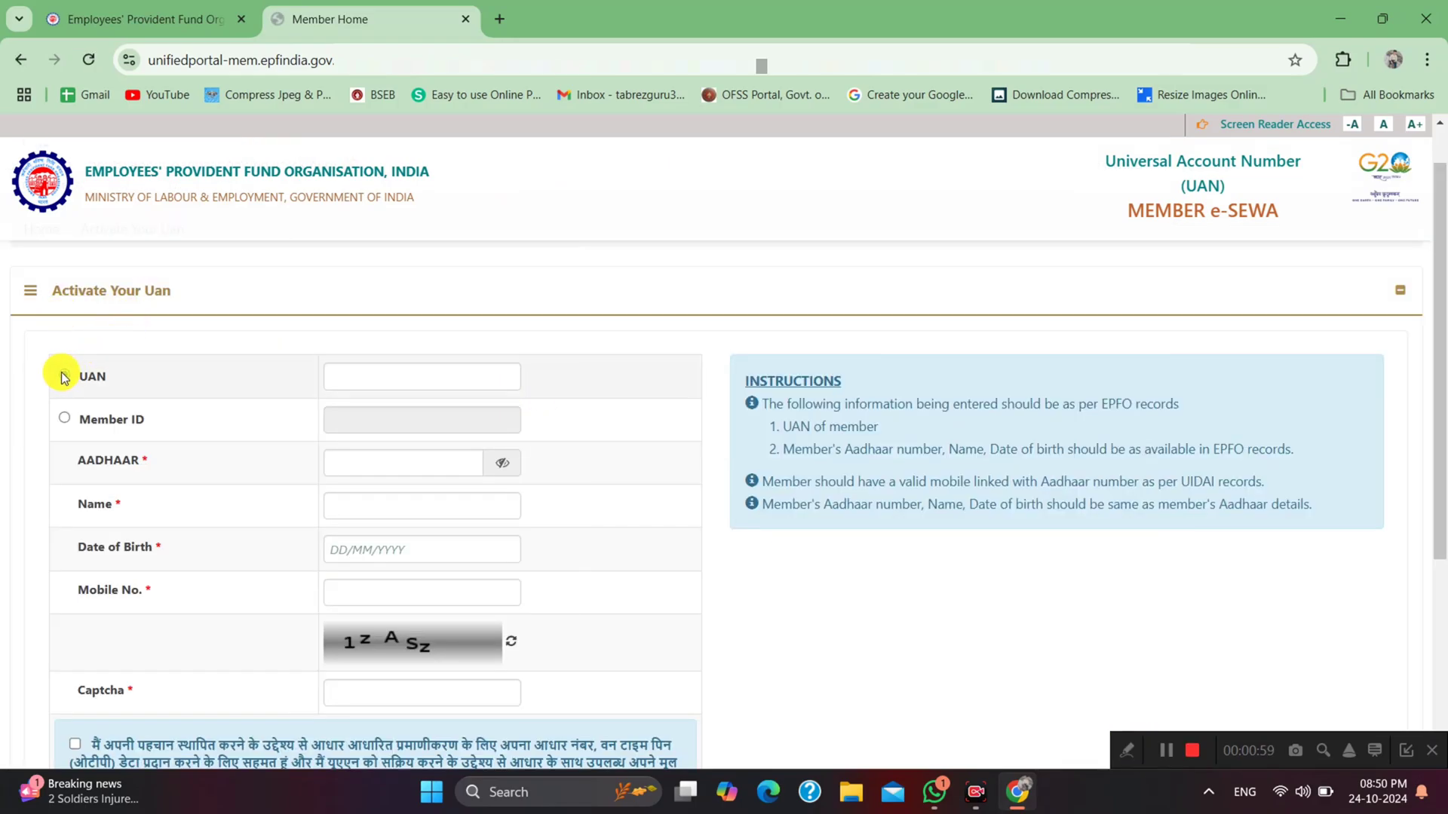
- Keep UAN as the identifier and go through the UAN, Aadhaar, name, date of birth and mobile number fields
{"action": "left_click", "coordinate": [334, 389]}
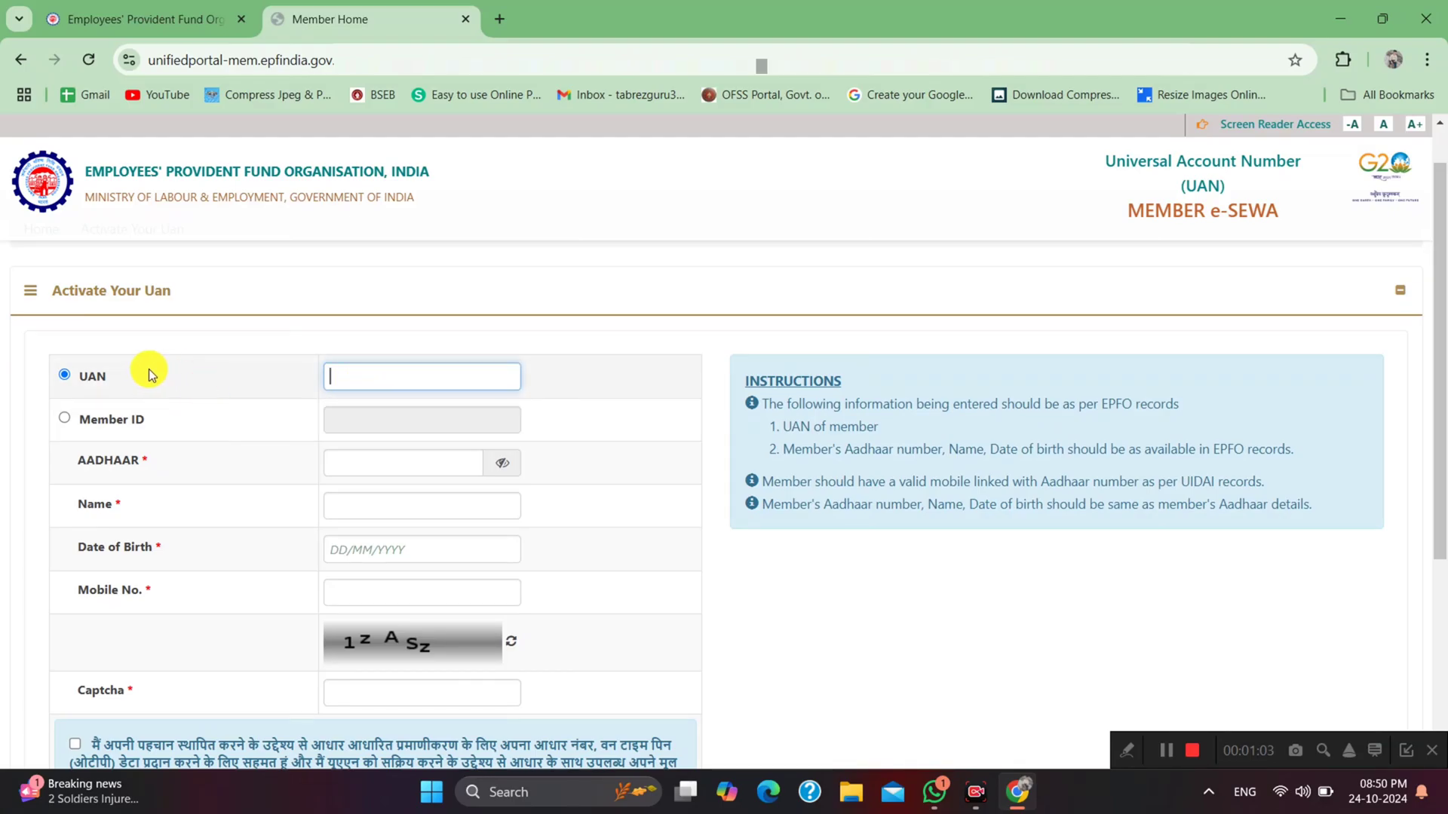
{"action": "left_click", "coordinate": [70, 419]}
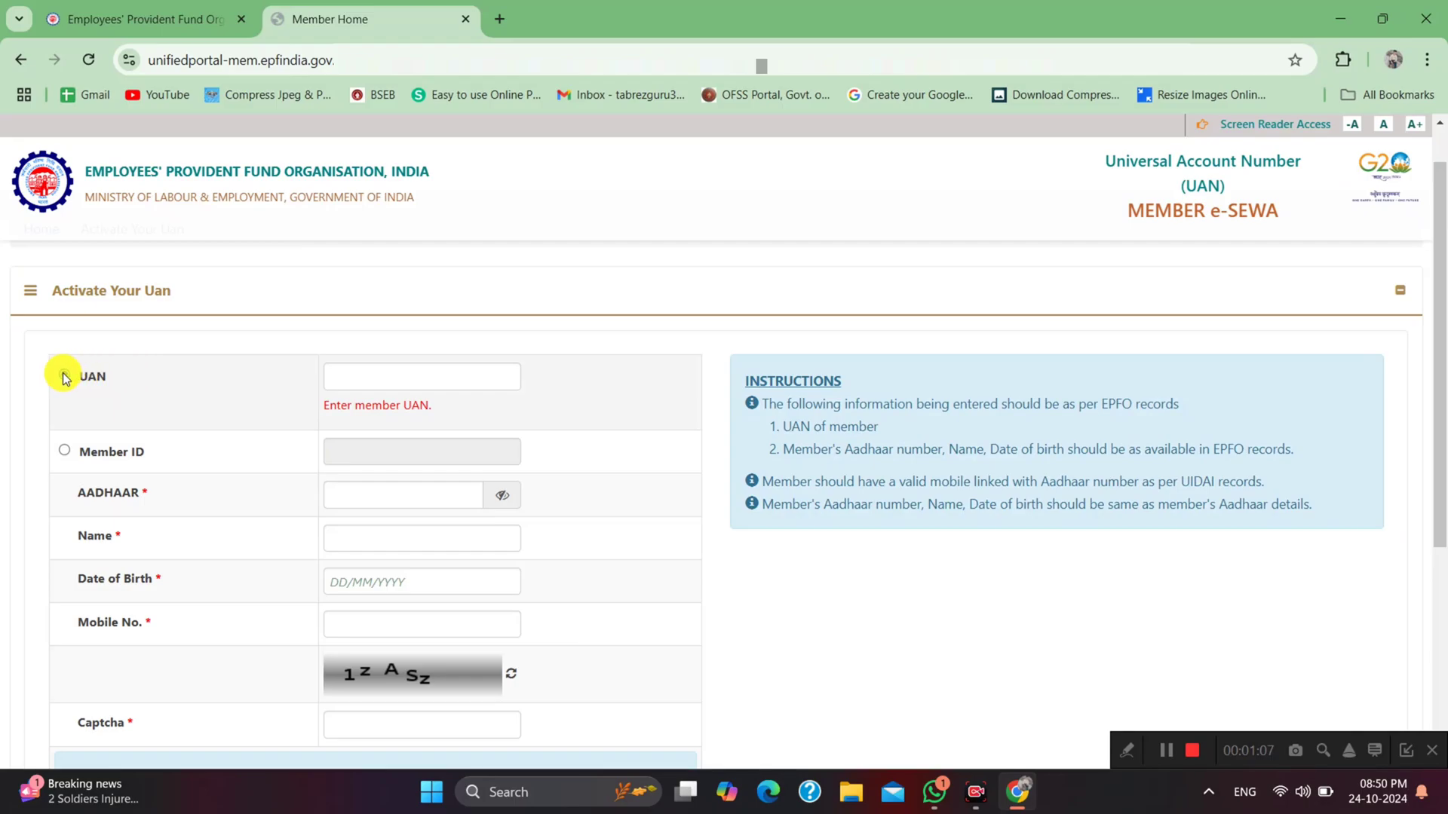
{"action": "left_click", "coordinate": [379, 381]}
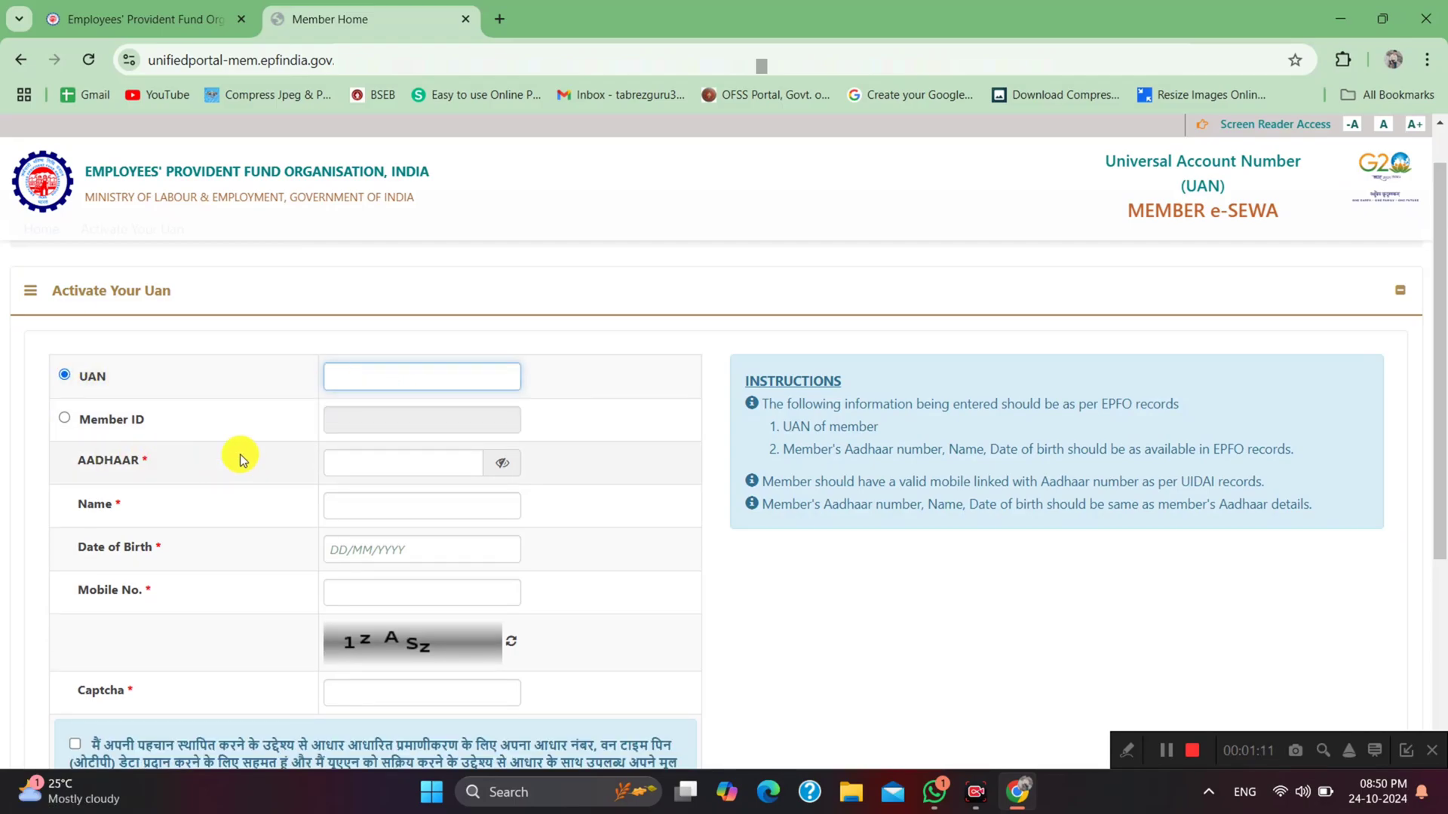
{"action": "left_click", "coordinate": [386, 460]}
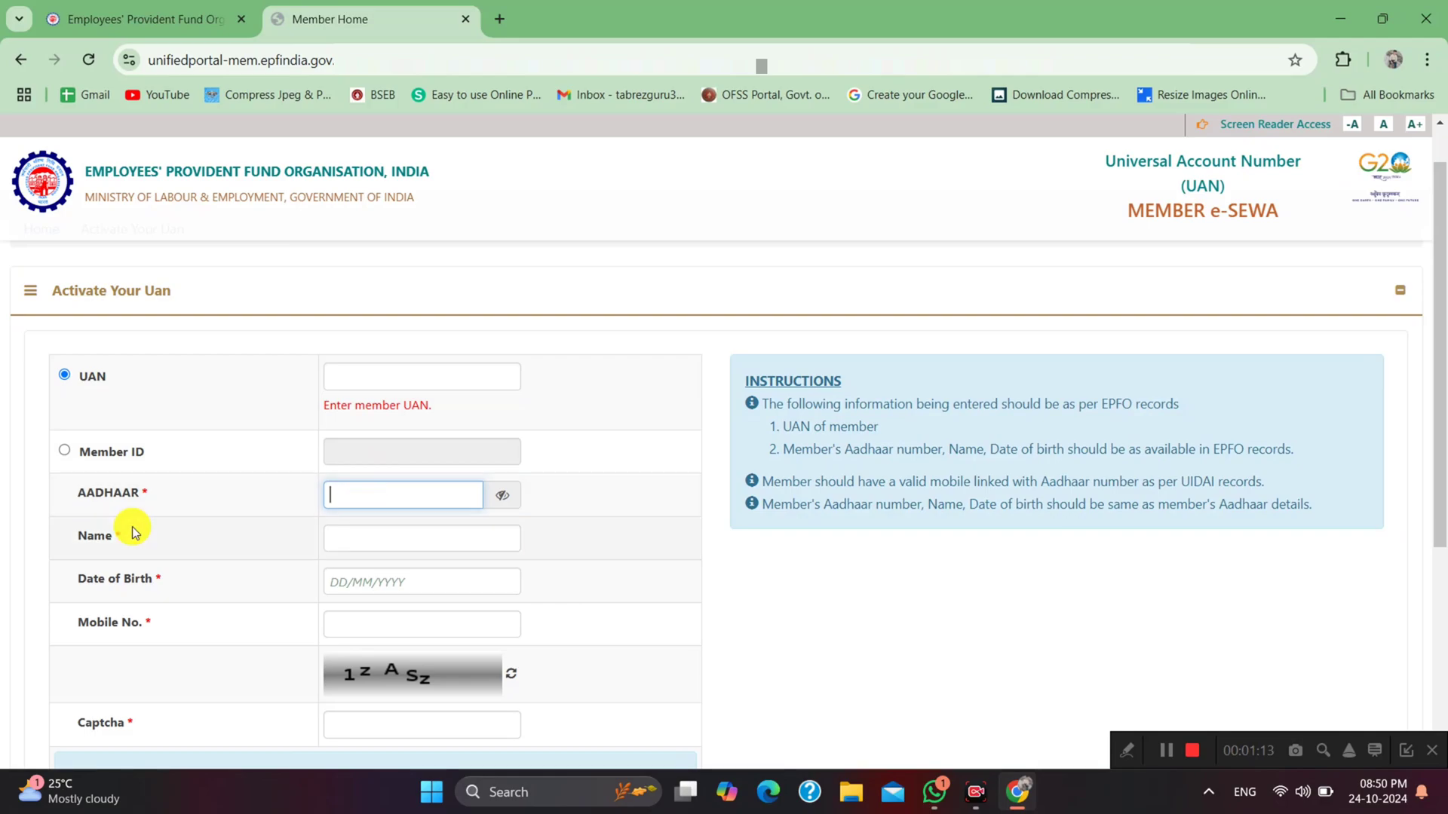
{"action": "left_click", "coordinate": [339, 540]}
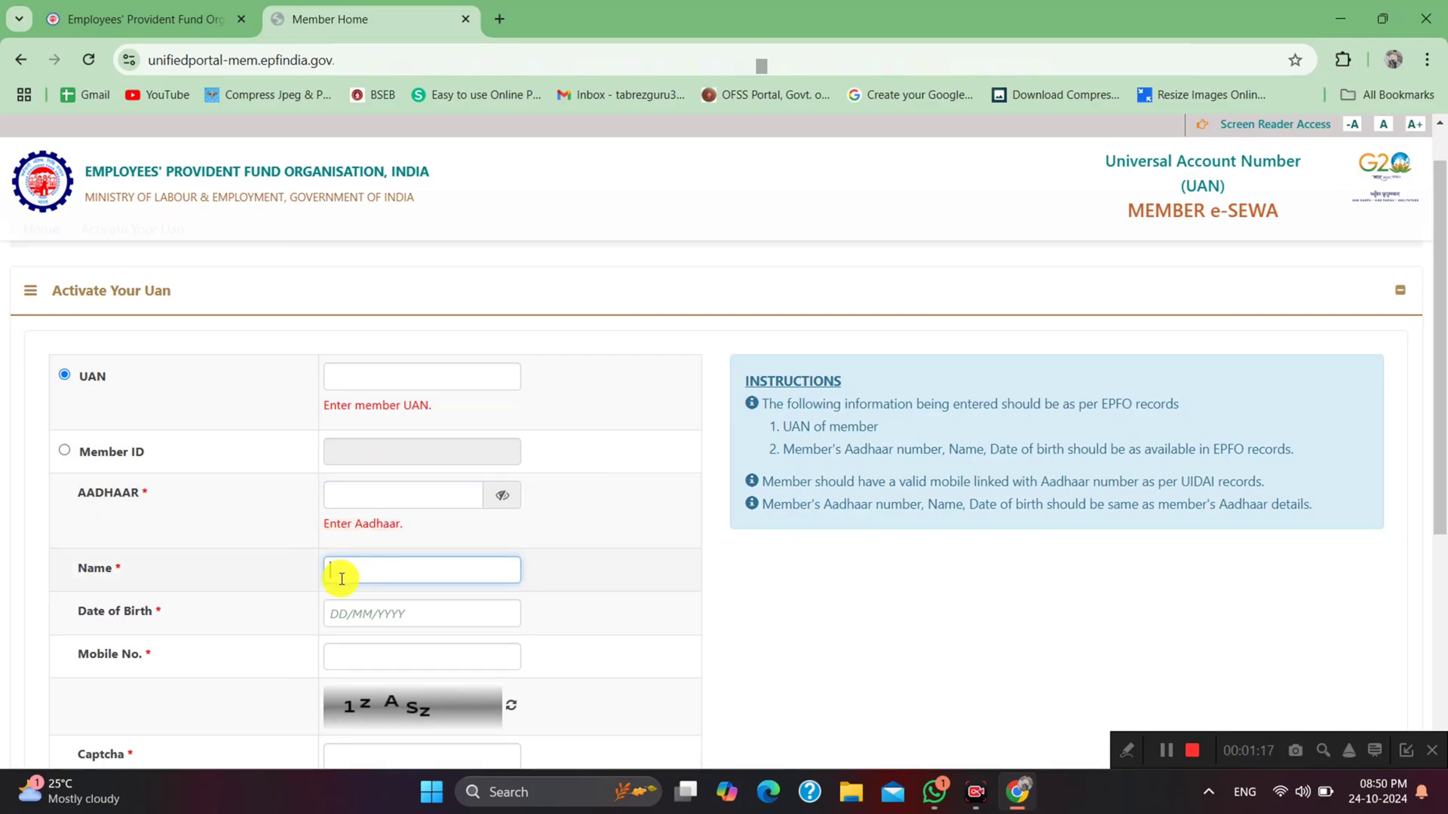
{"action": "left_click", "coordinate": [337, 617]}
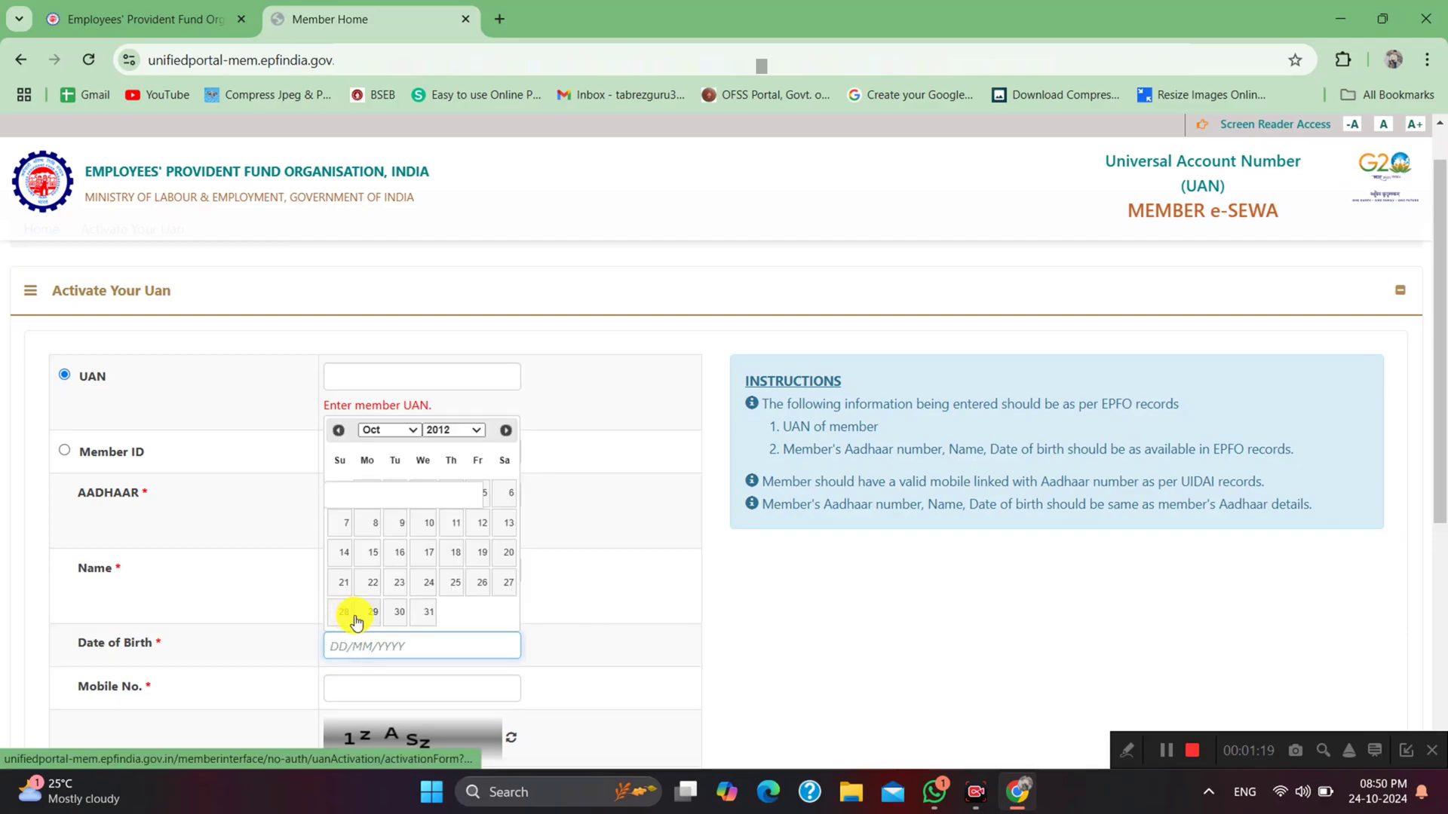
{"action": "left_click", "coordinate": [540, 502]}
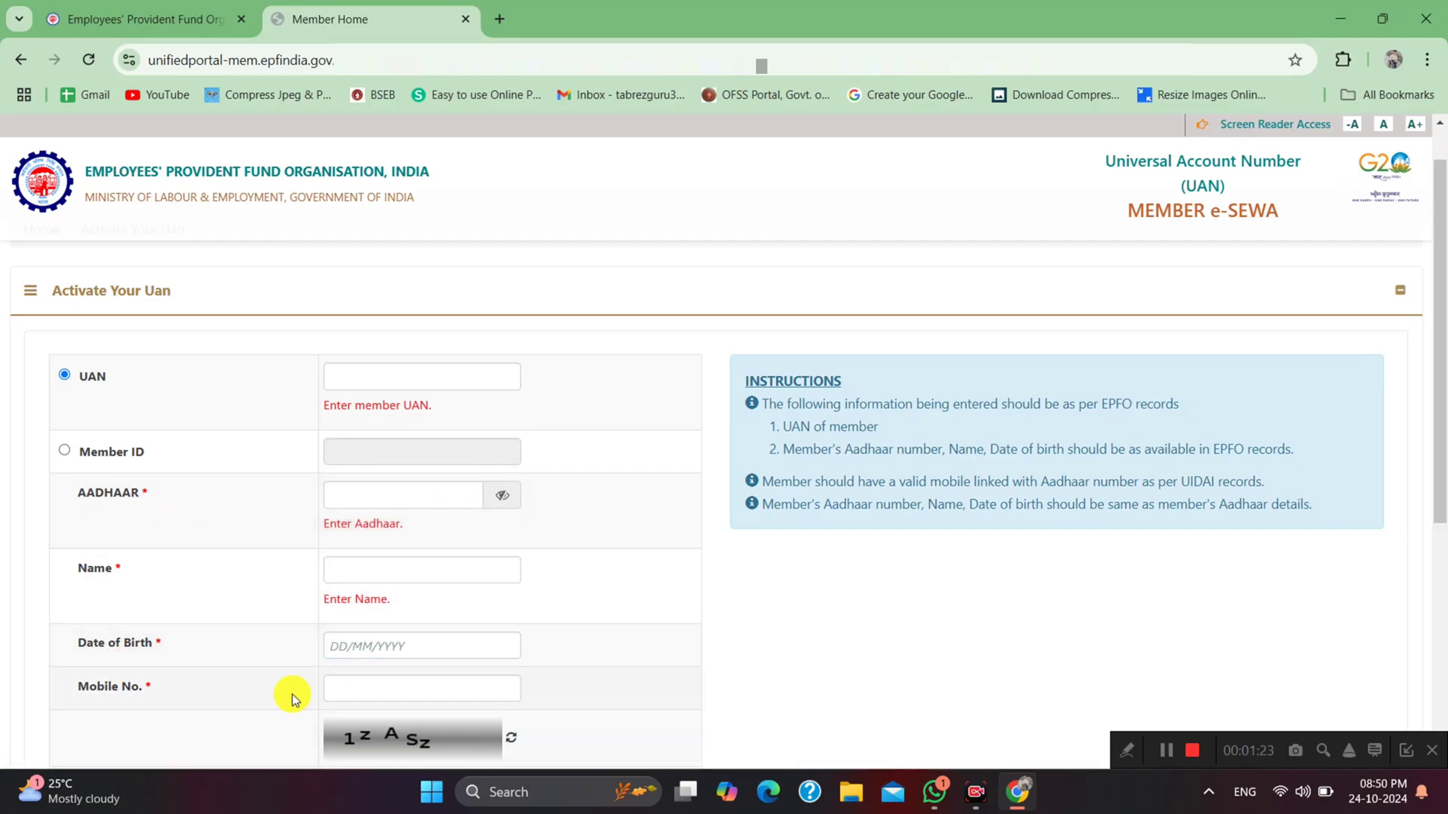
{"action": "left_click", "coordinate": [352, 688]}
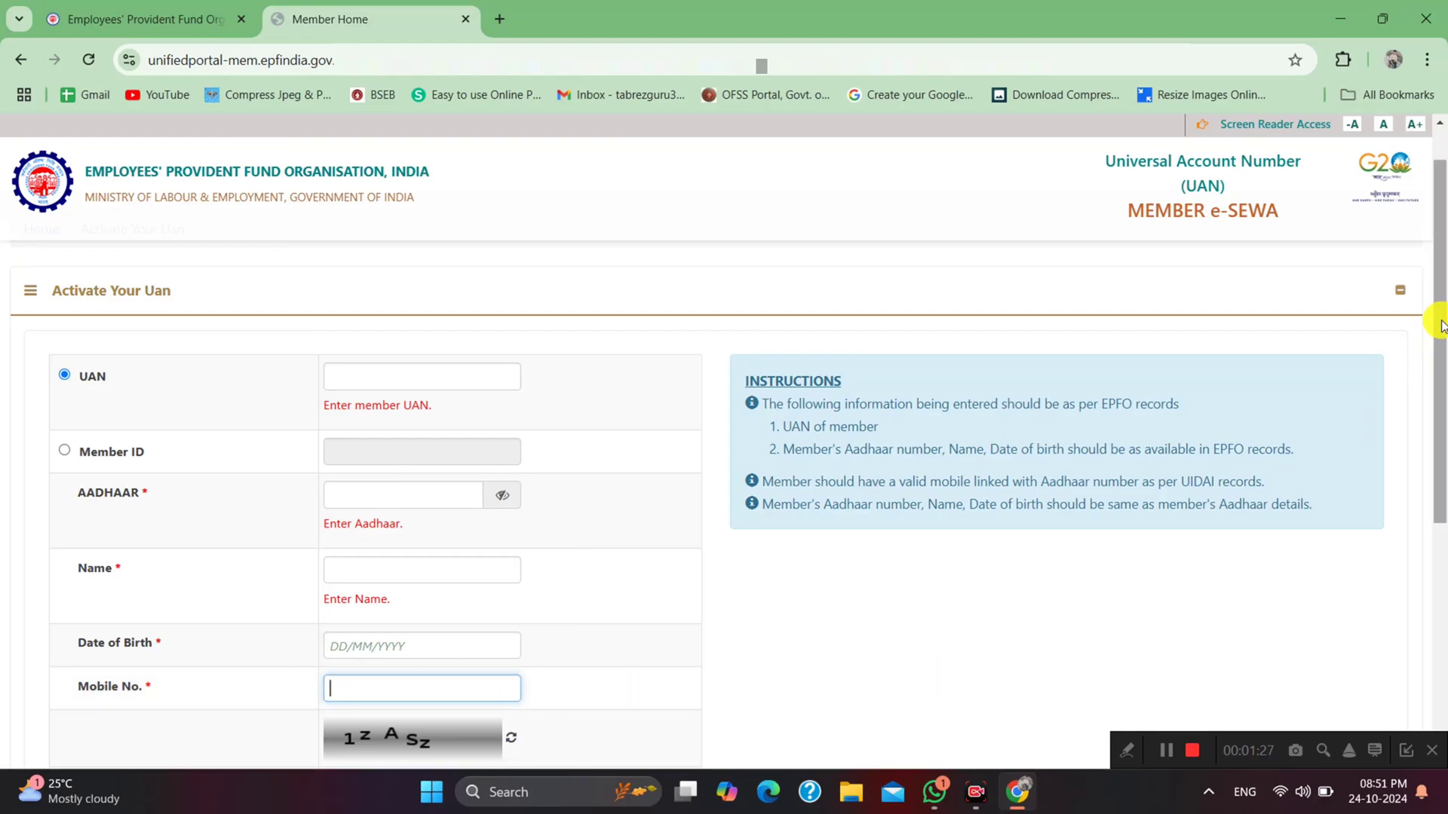
- Go to the activation form's captcha field and accept the Aadhaar authentication consent
{"action": "left_click_drag", "start_coordinate": [1438, 314], "coordinate": [1441, 470]}
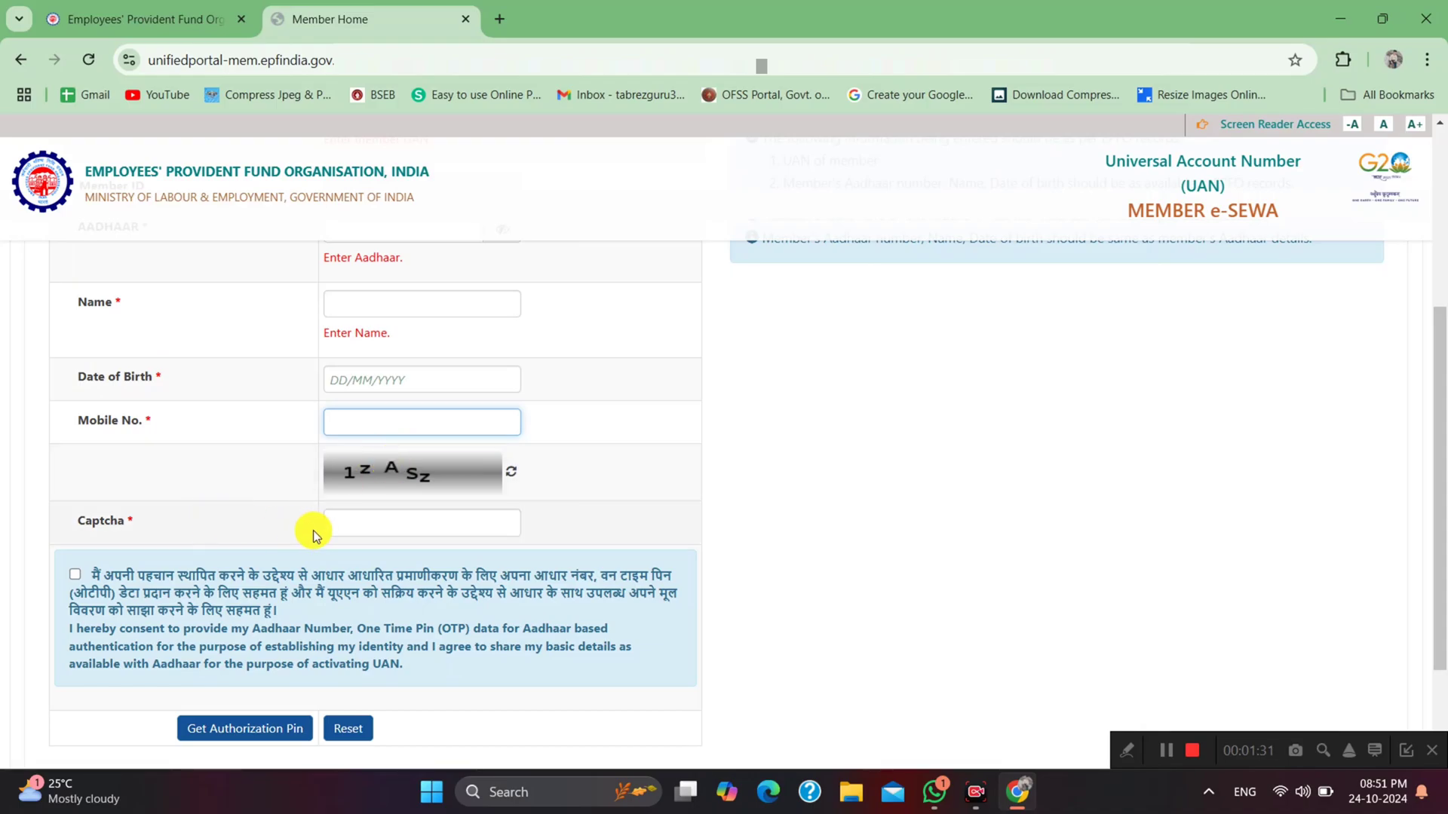
{"action": "left_click", "coordinate": [363, 528]}
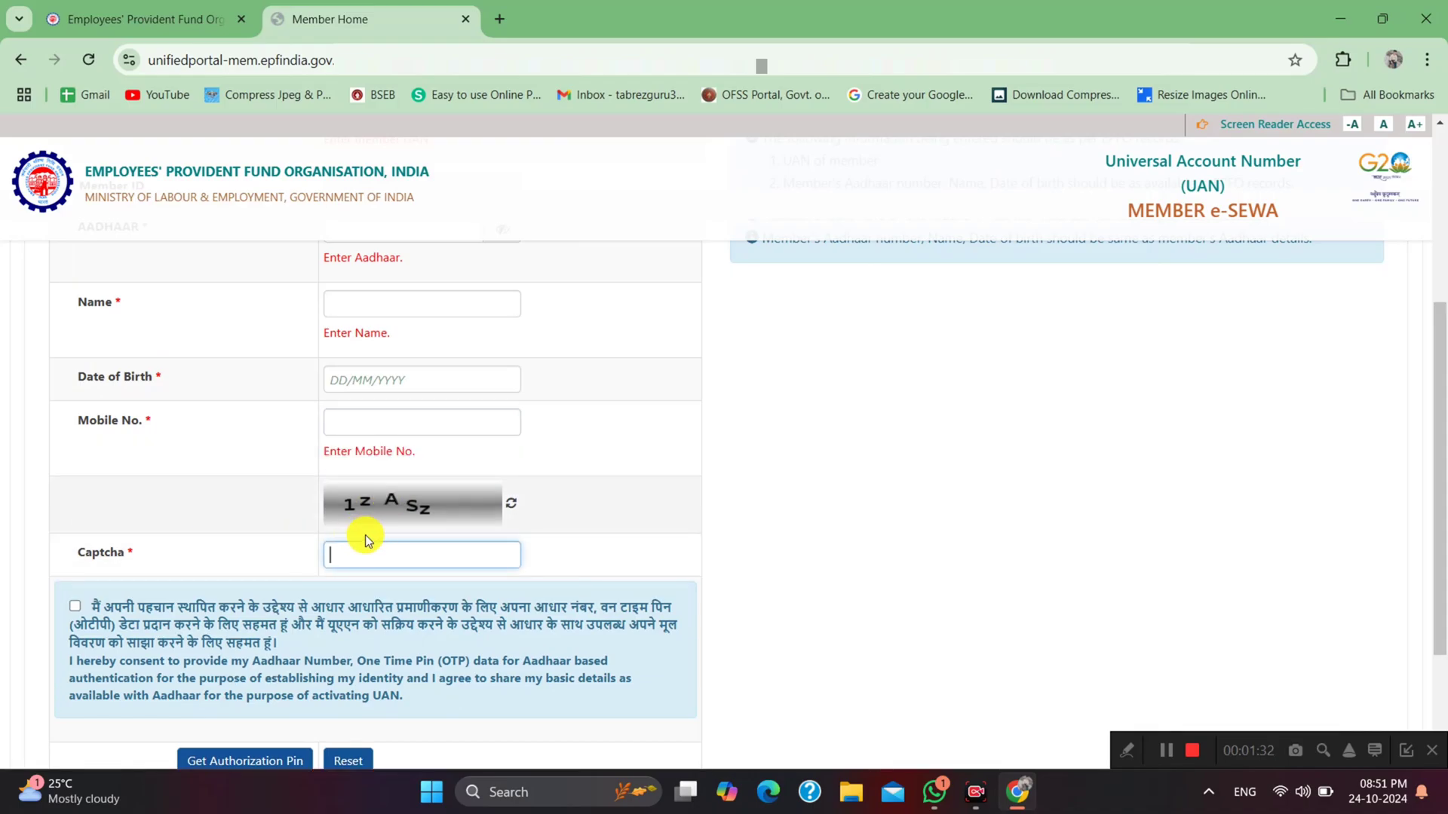
{"action": "left_click", "coordinate": [76, 607]}
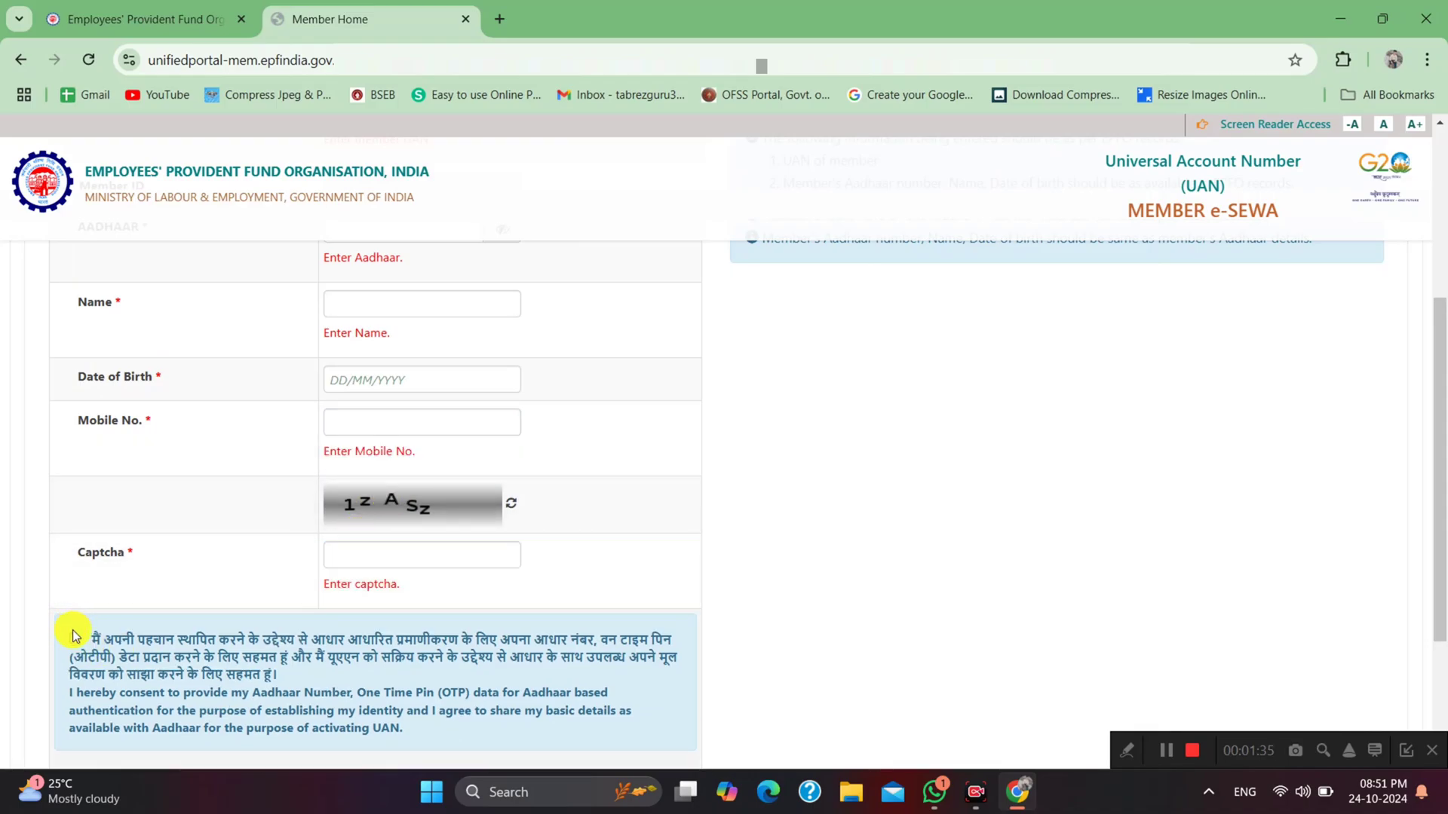
{"action": "left_click", "coordinate": [75, 640]}
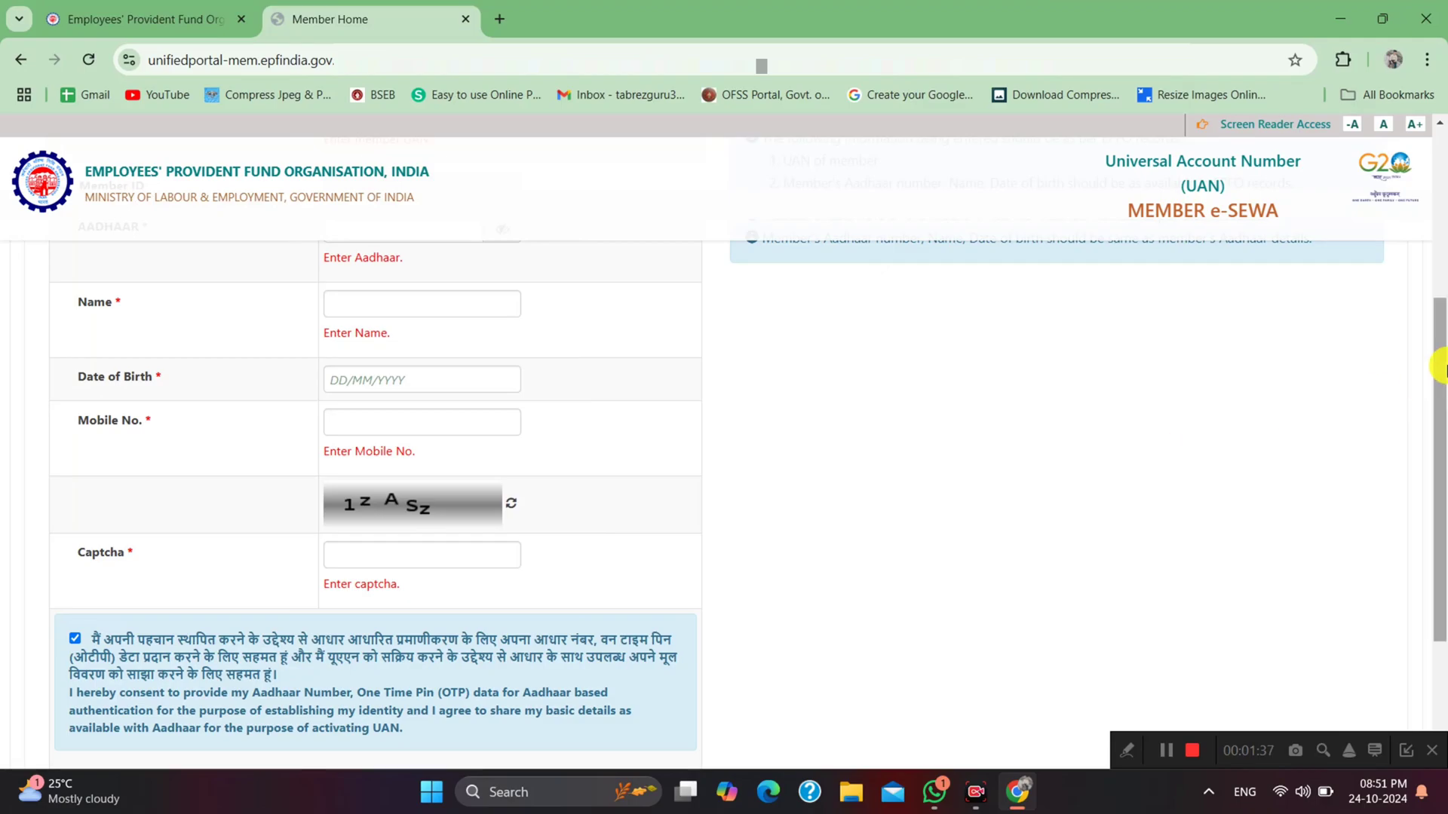
{"action": "left_click_drag", "start_coordinate": [1439, 362], "coordinate": [1442, 474]}
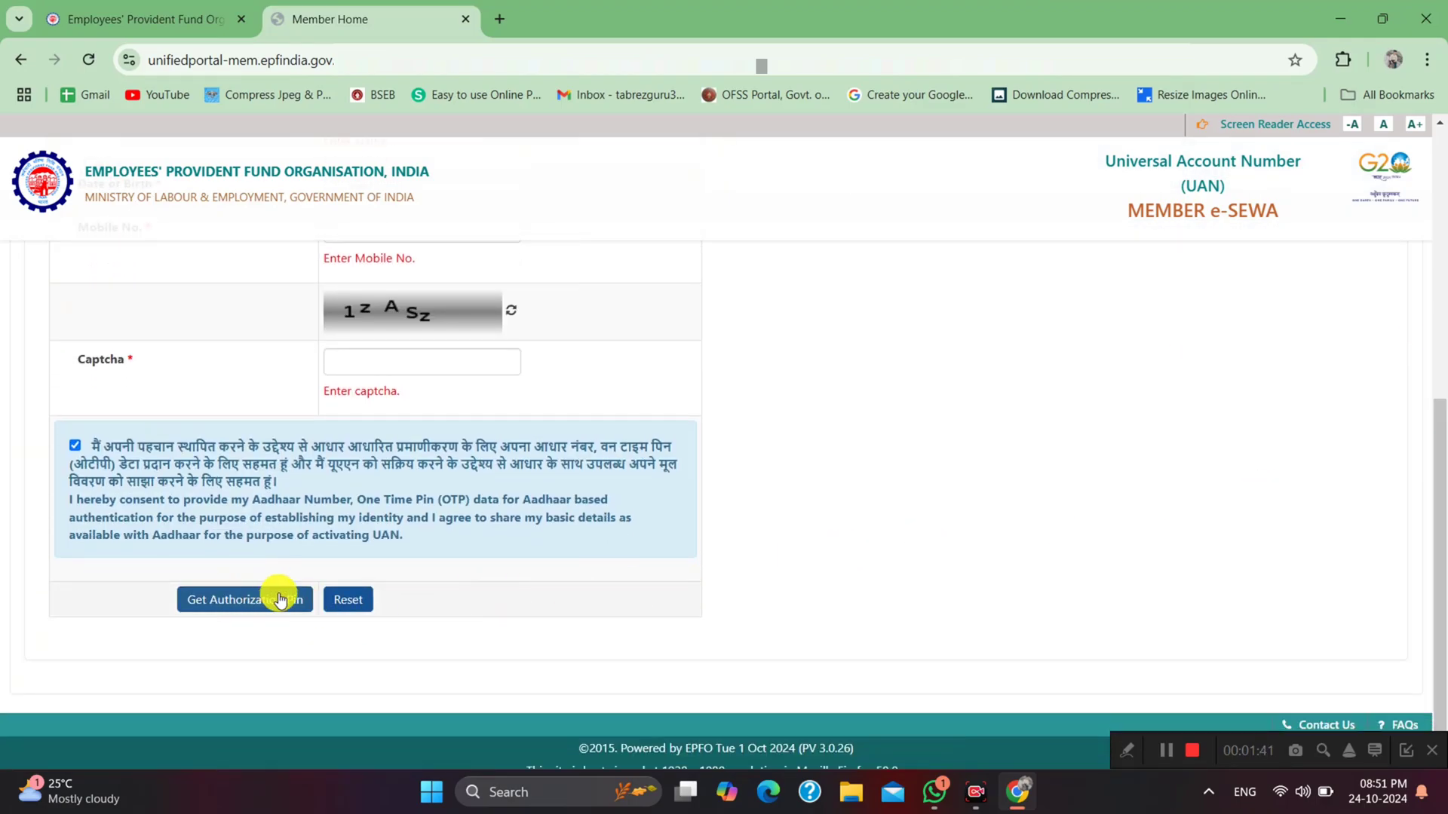
- Place the cursor in the OTP field used to validate and activate the UAN
{"action": "left_click", "coordinate": [1166, 750]}
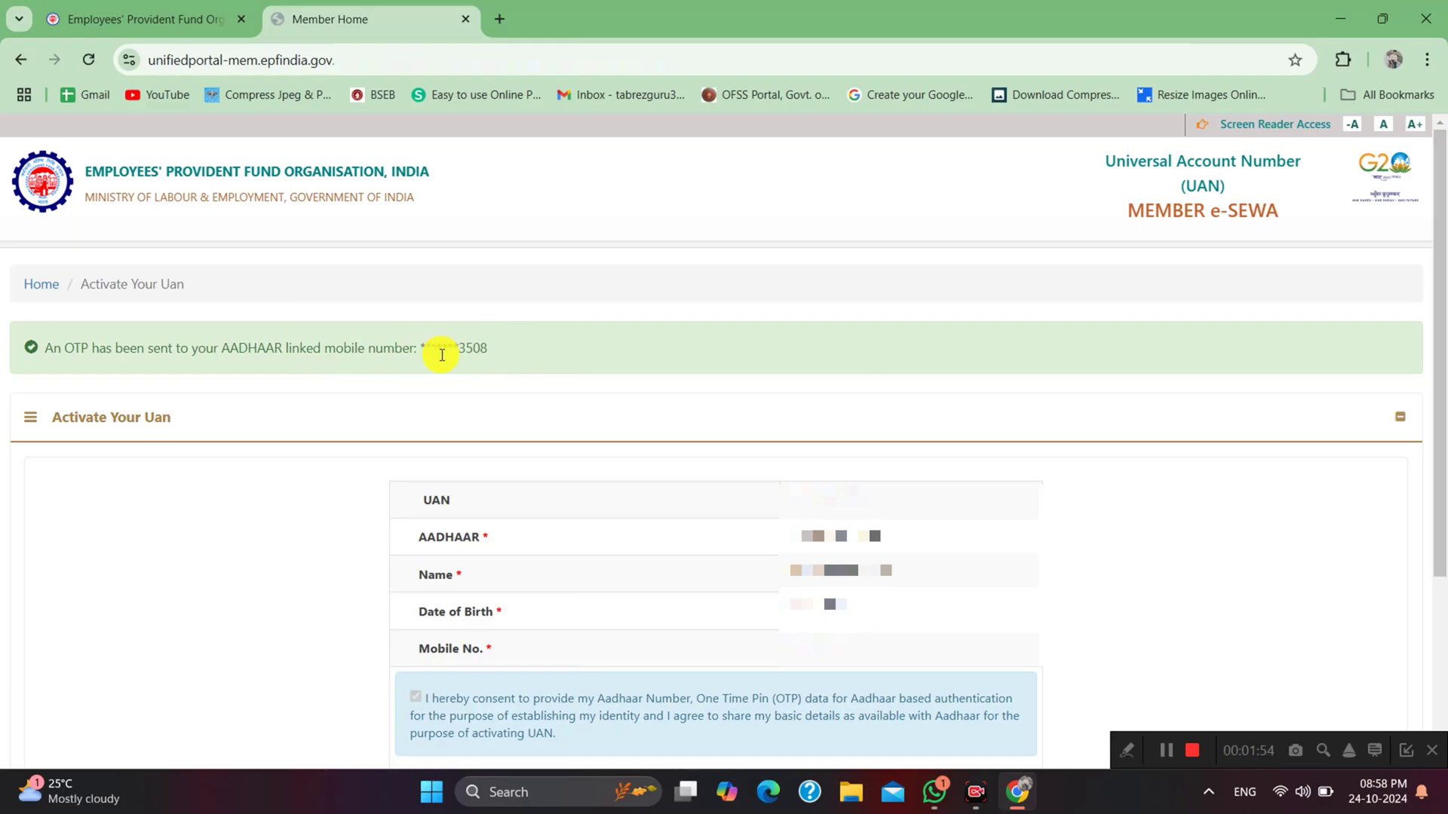
{"action": "scroll", "coordinate": [1165, 748], "scroll_direction": "down", "scroll_amount": 4}
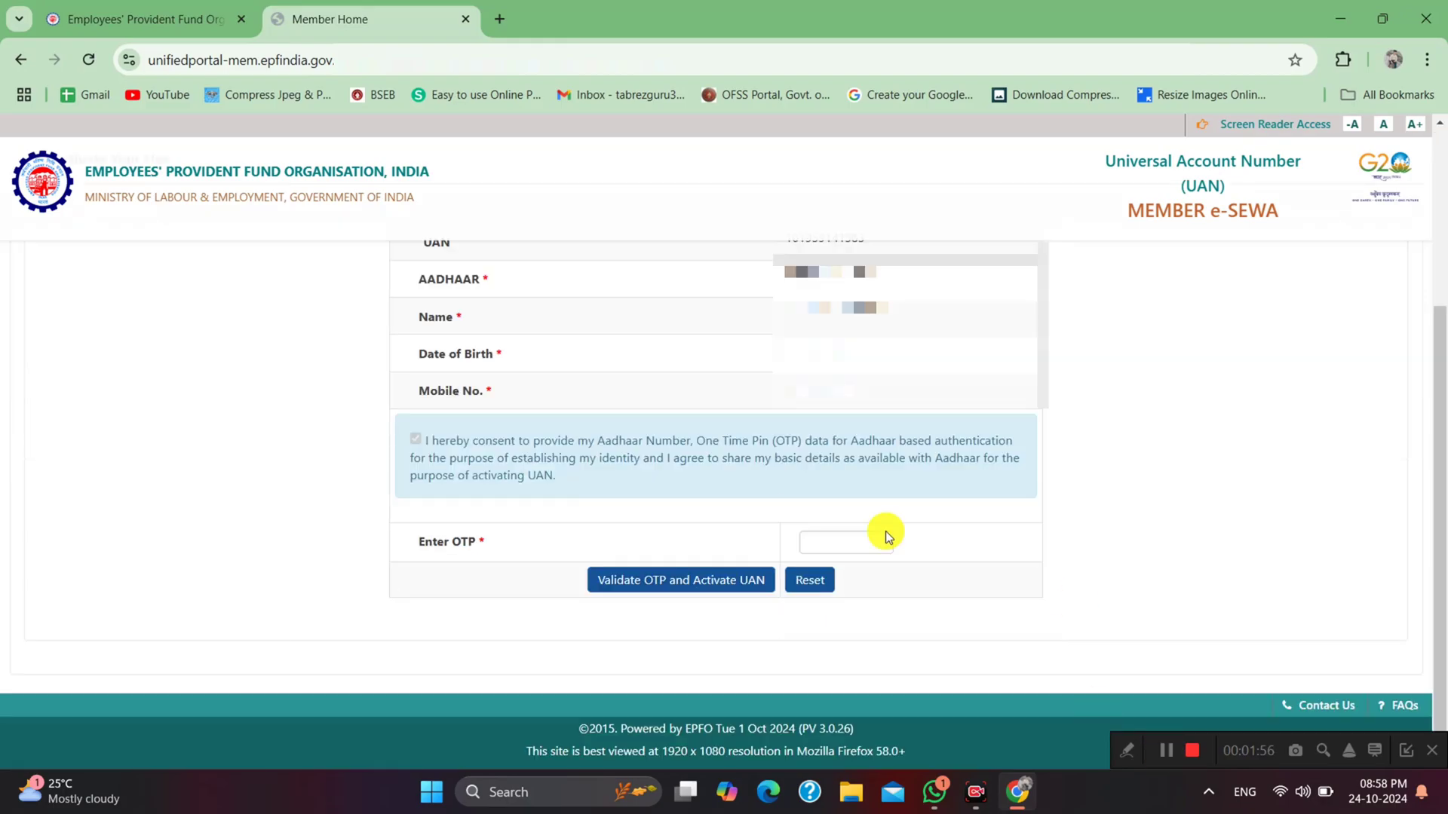
{"action": "left_click", "coordinate": [839, 537]}
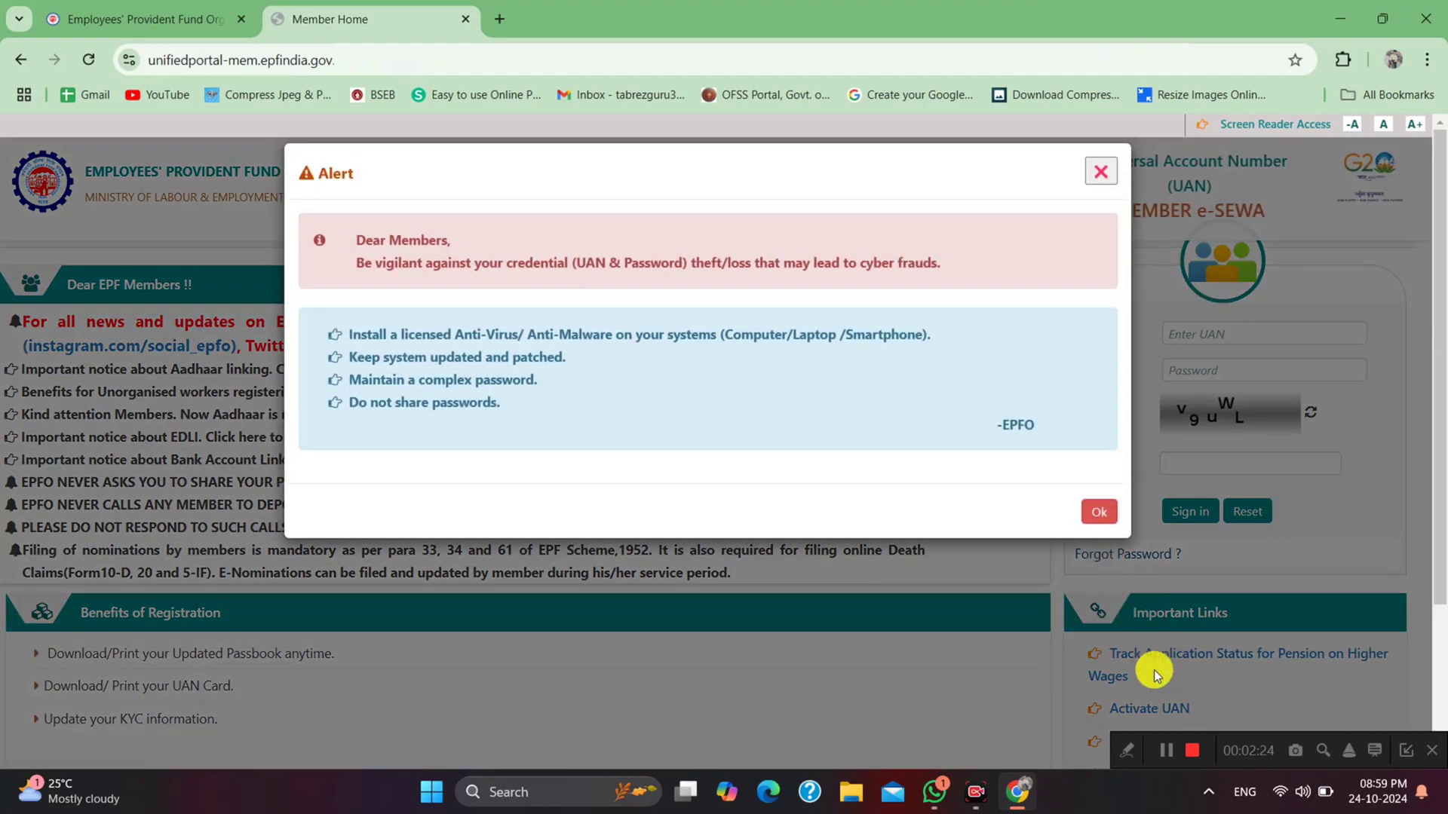
- Dismiss the security alert and go through the UAN, password and captcha fields of the member sign-in form
{"action": "left_click", "coordinate": [1098, 512]}
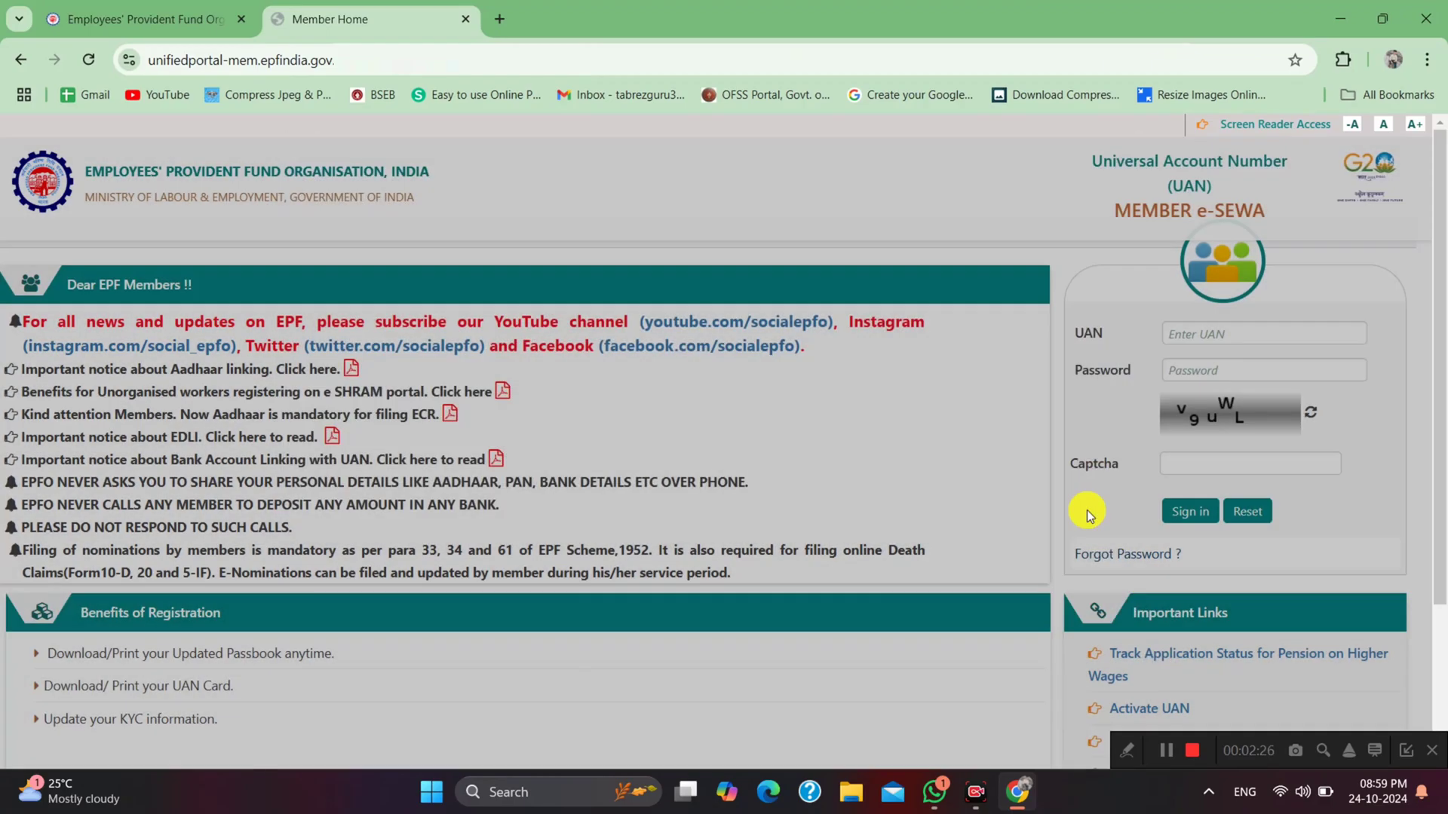
{"action": "left_click", "coordinate": [1196, 337]}
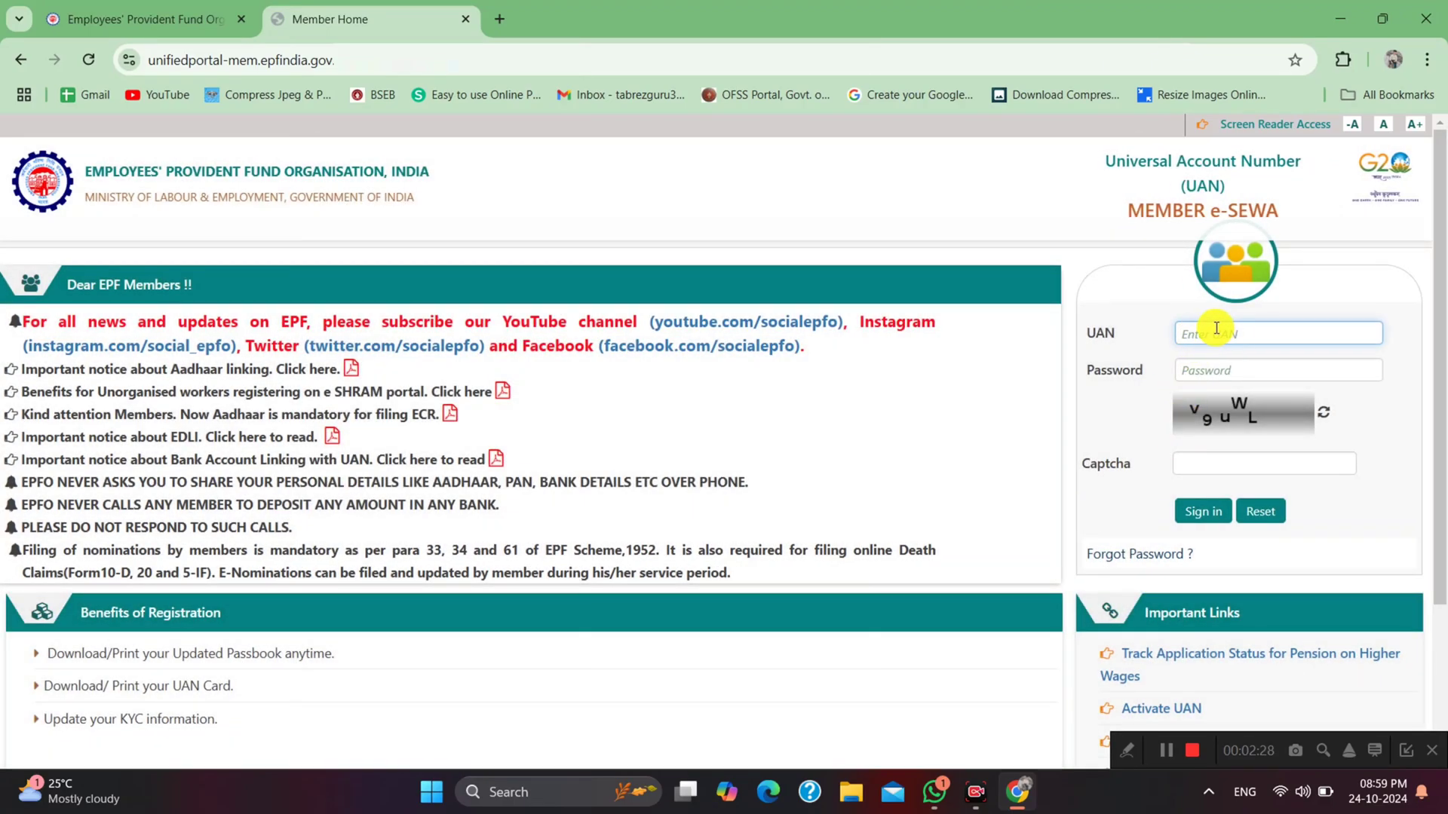
{"action": "left_click", "coordinate": [1205, 370]}
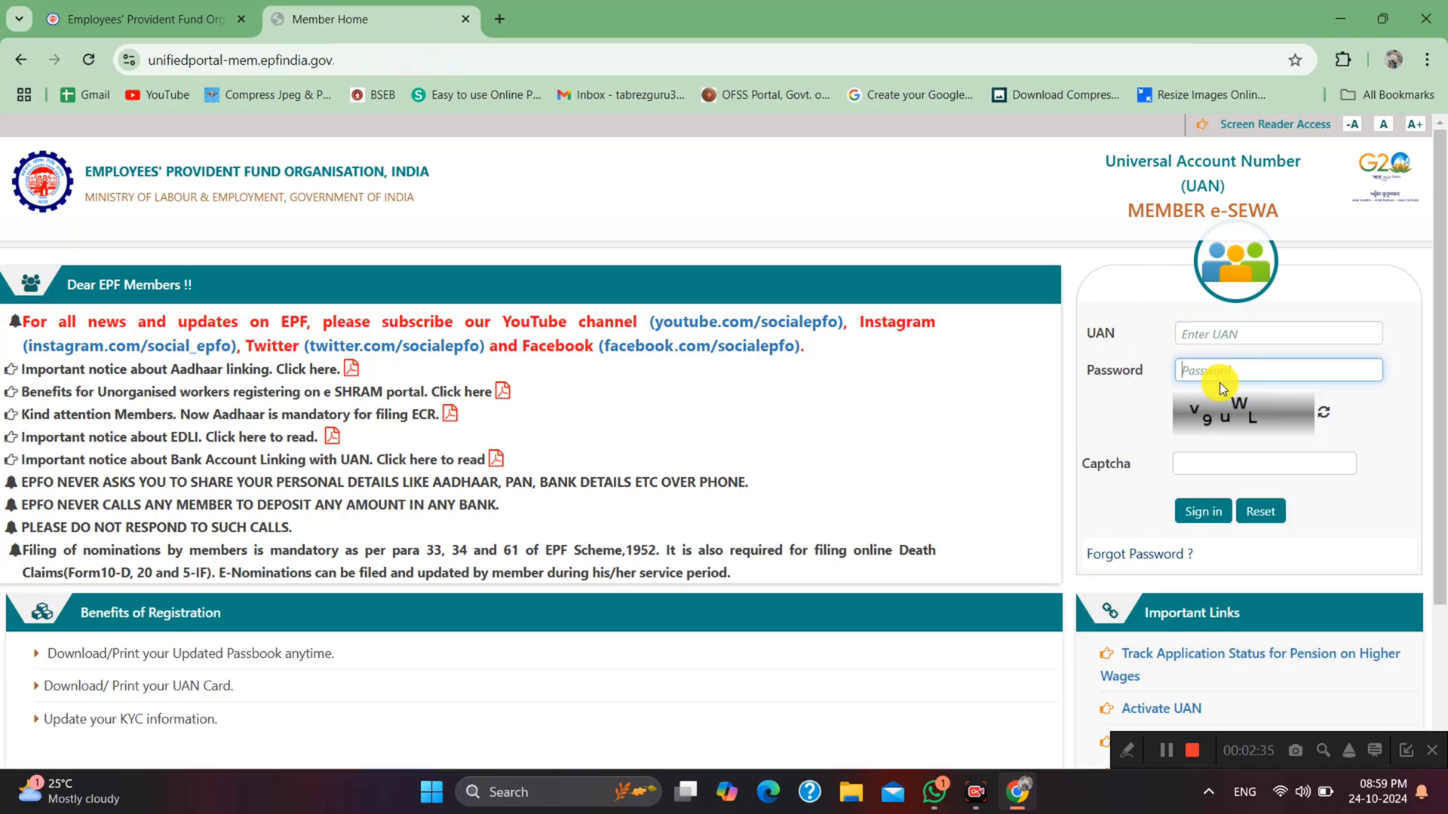
{"action": "left_click", "coordinate": [1214, 461]}
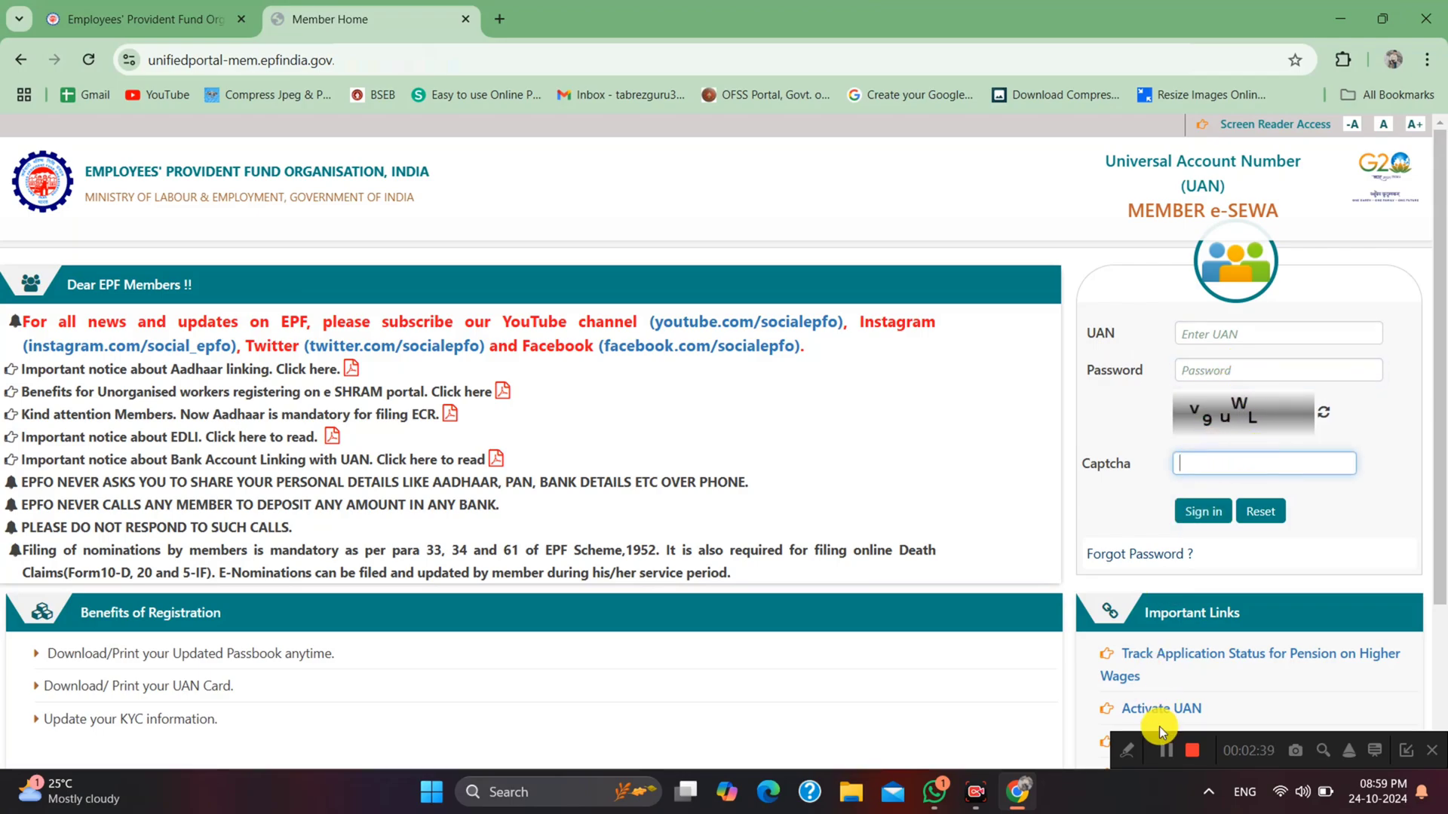
- Go through the one-time password and captcha fields of the second factor authentication form
{"action": "left_click", "coordinate": [1160, 756]}
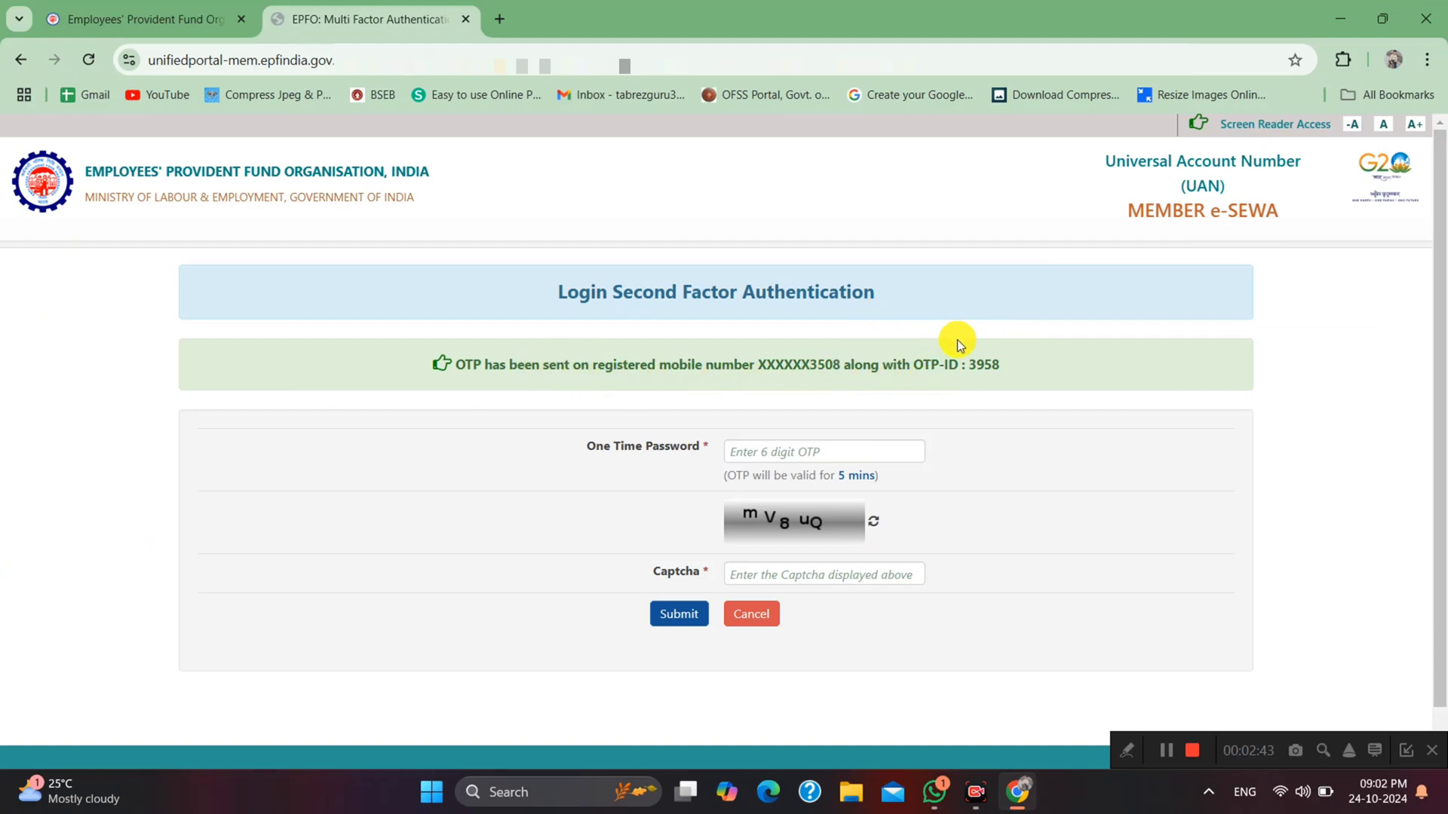
{"action": "left_click", "coordinate": [769, 451]}
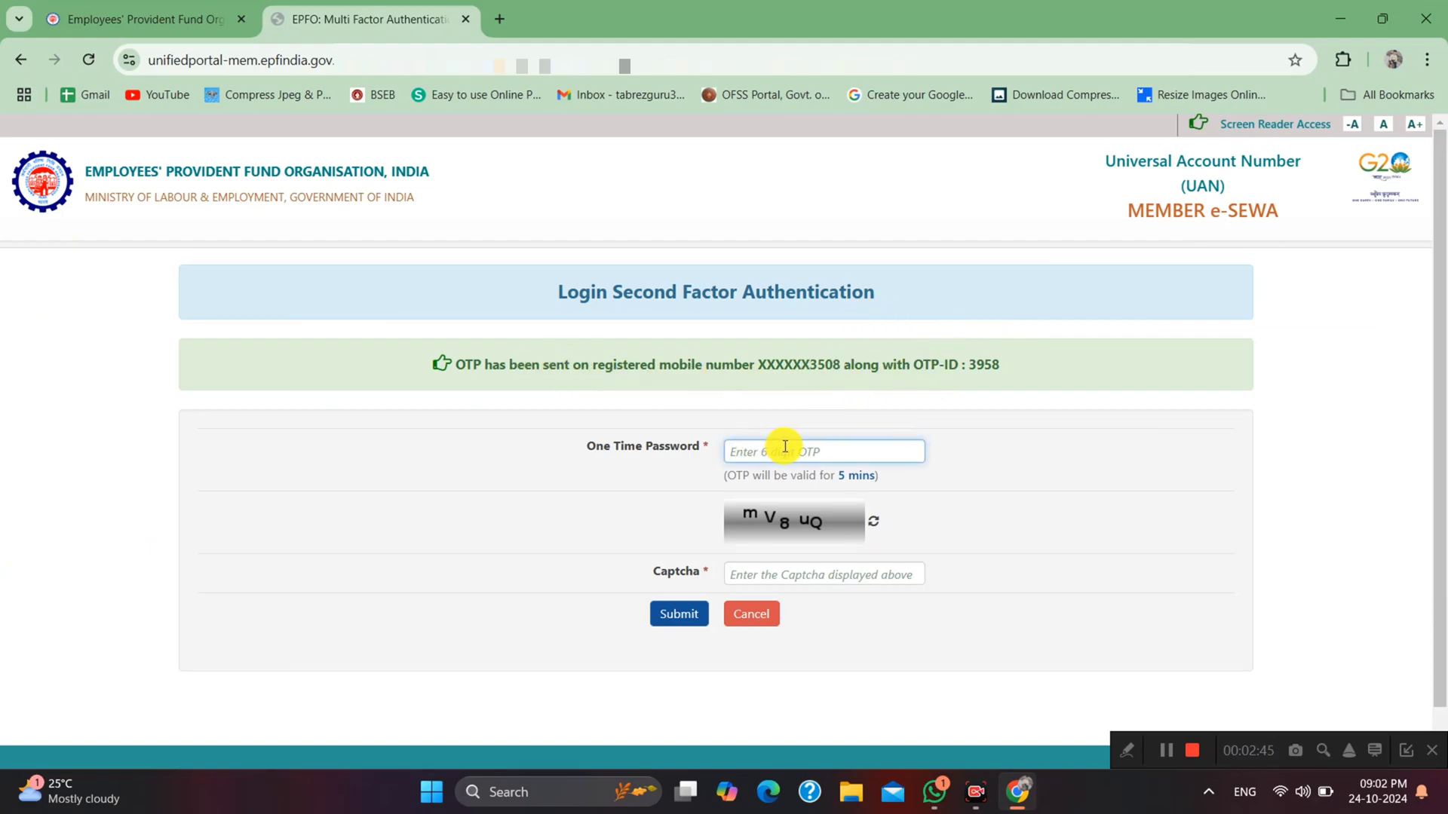
{"action": "left_click", "coordinate": [792, 575]}
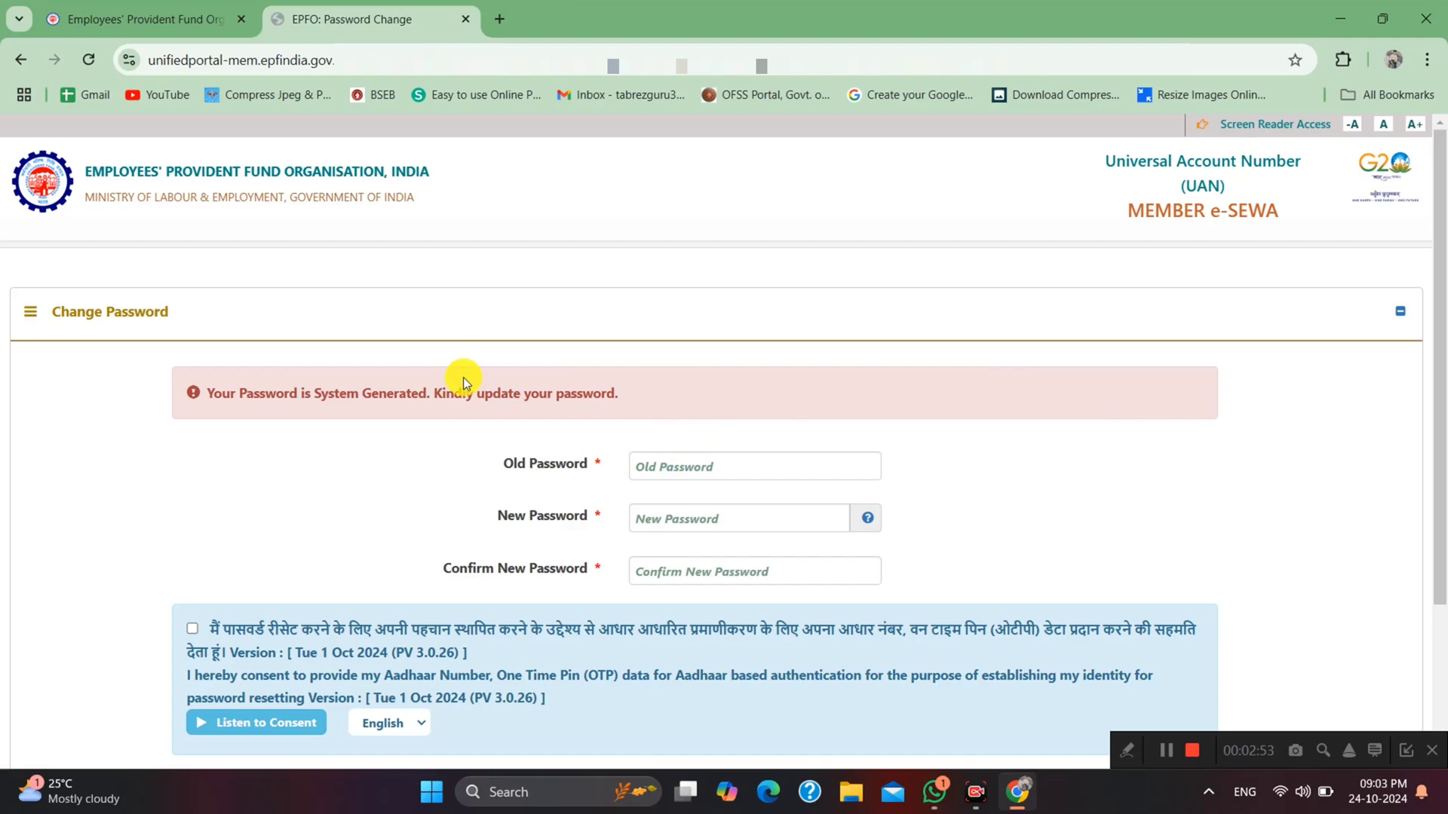
- Go through the old, new and confirm password fields and accept the Aadhaar consent for resetting the password
{"action": "left_click", "coordinate": [647, 466]}
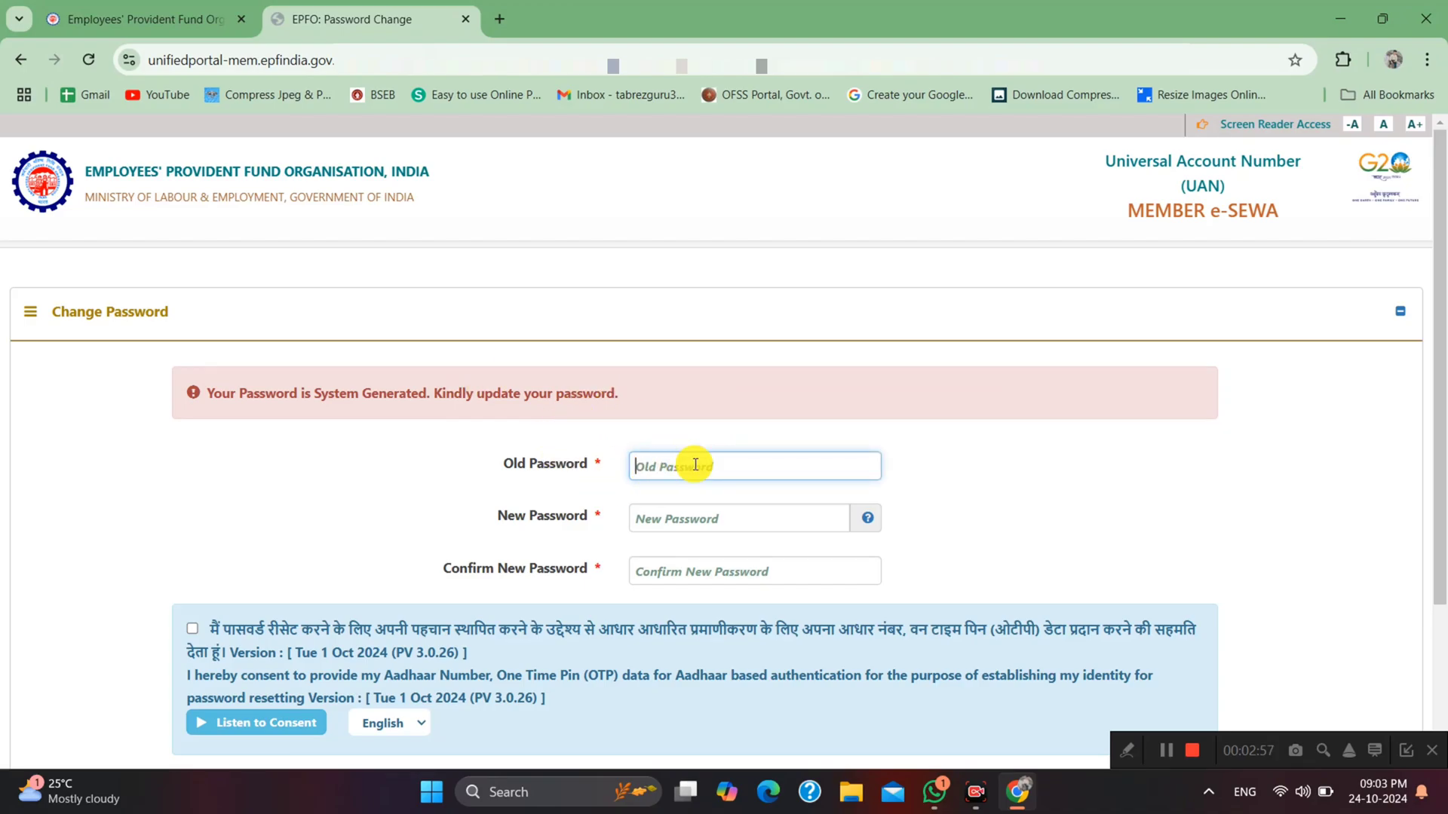
{"action": "left_click", "coordinate": [686, 522]}
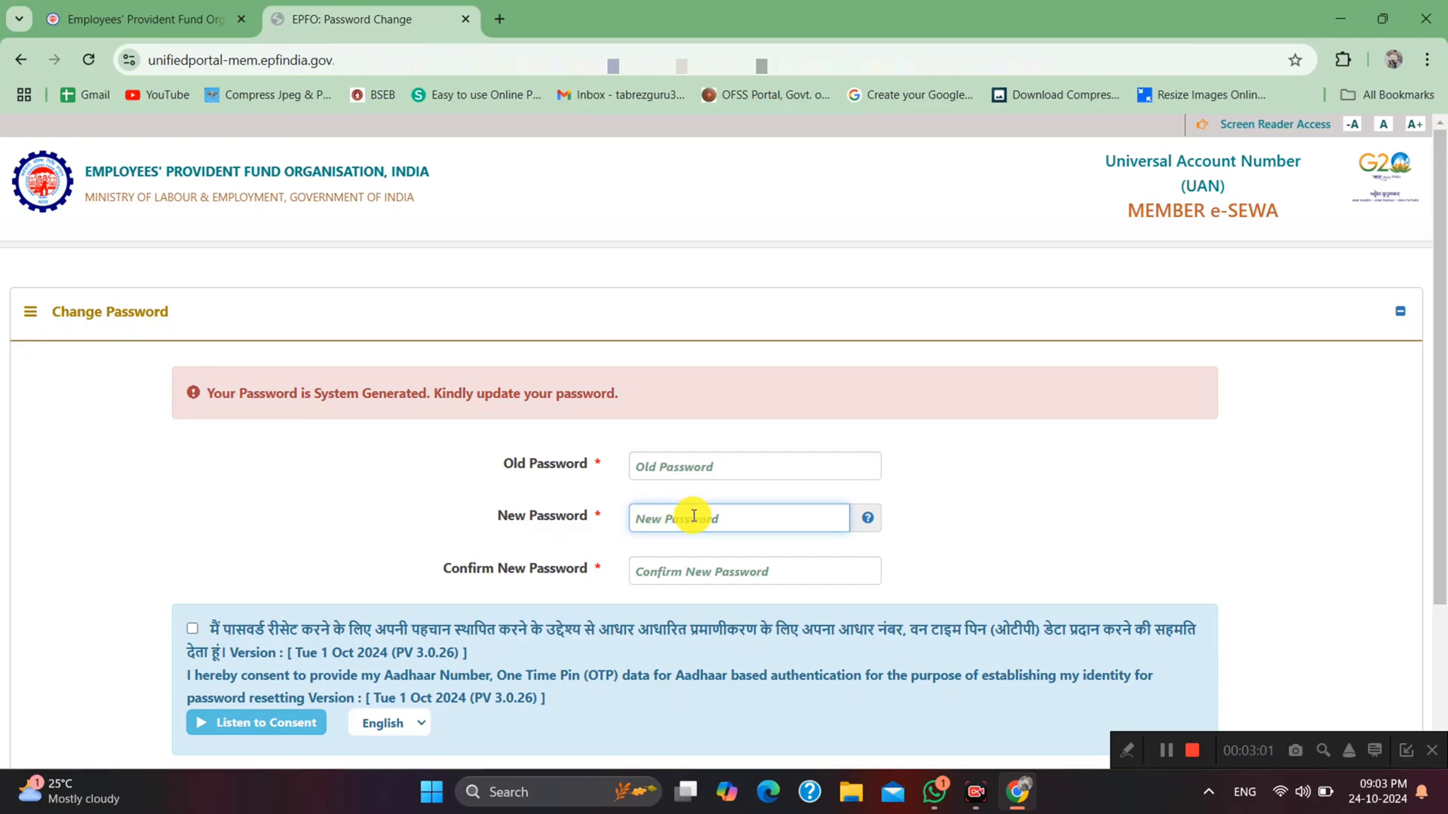
{"action": "left_click", "coordinate": [664, 570]}
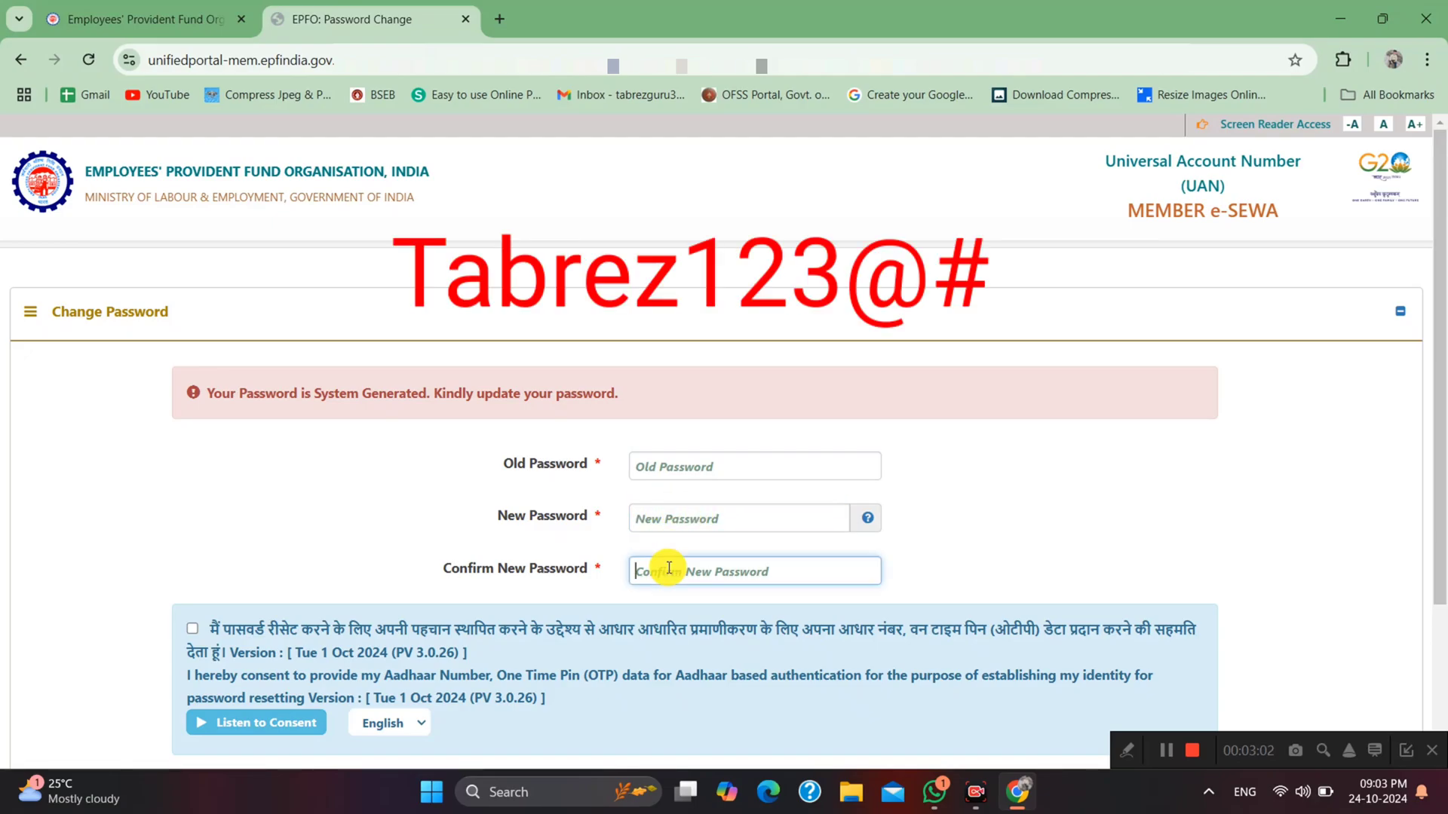
{"action": "left_click", "coordinate": [704, 528]}
{"action": "left_click", "coordinate": [688, 564]}
{"action": "left_click", "coordinate": [192, 628]}
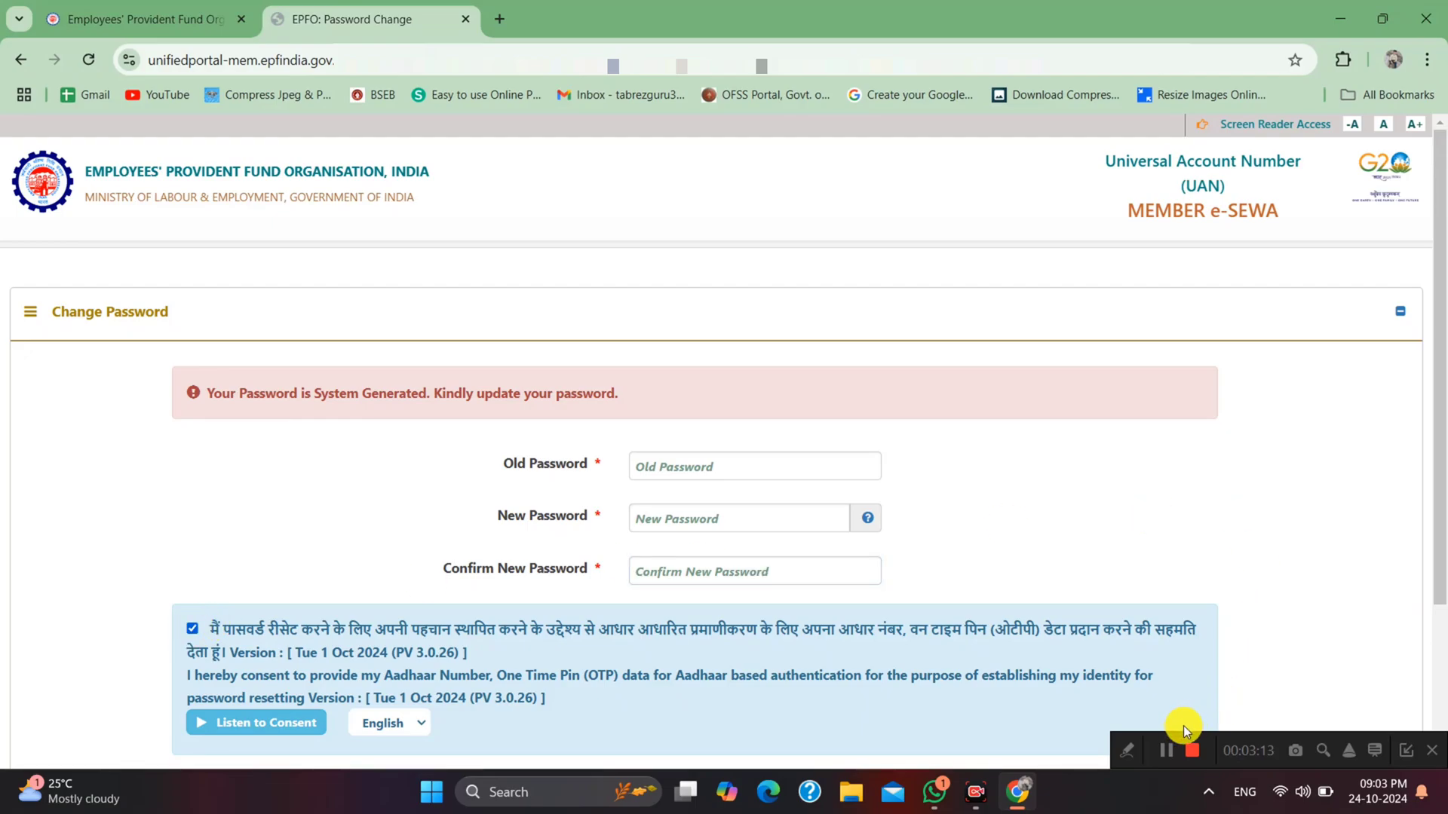
- Request the Aadhaar OTP for the password reset and confirm the password change
{"action": "scroll", "coordinate": [1166, 752], "scroll_direction": "down", "scroll_amount": 3}
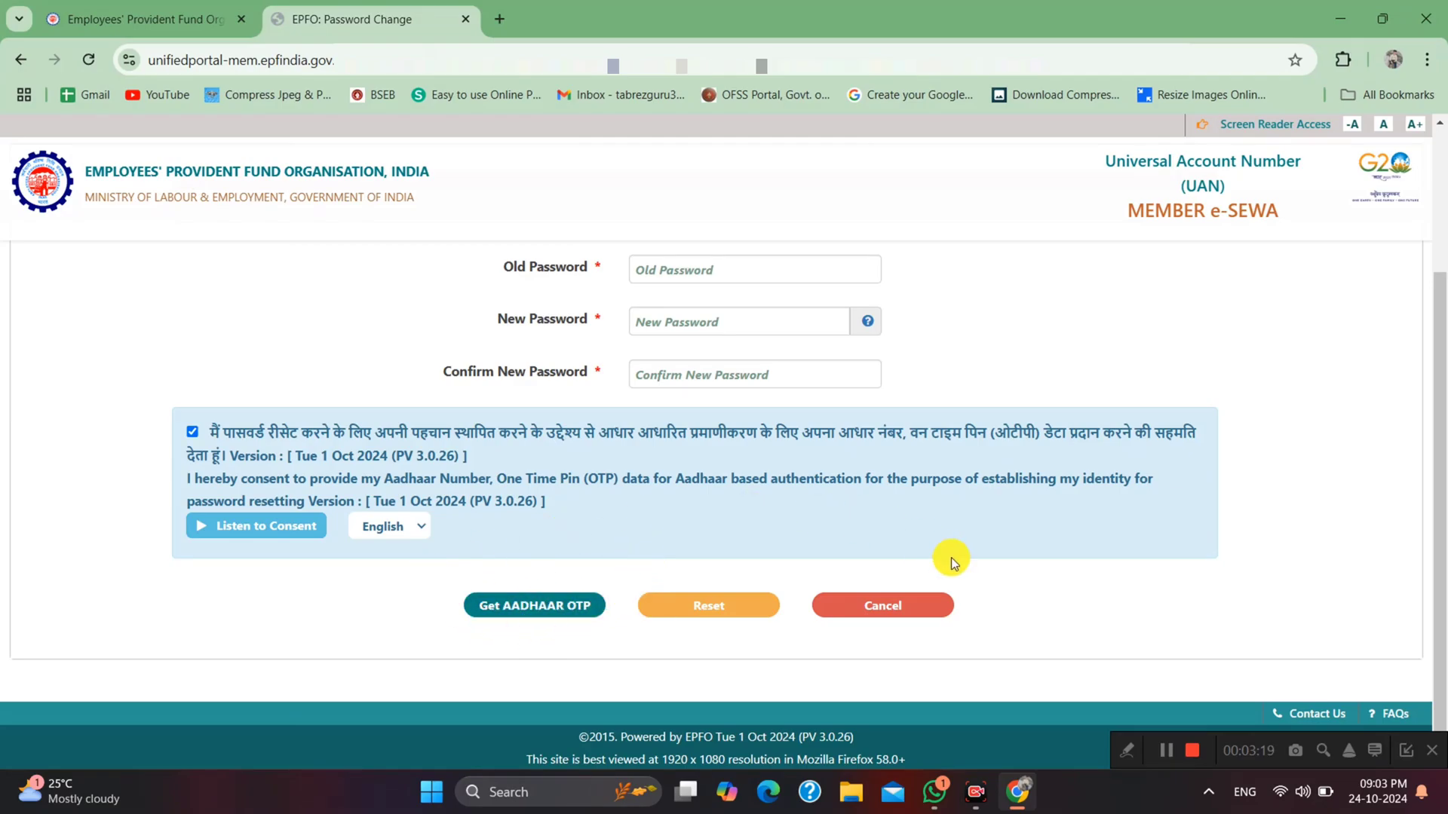
{"action": "left_click", "coordinate": [1166, 753]}
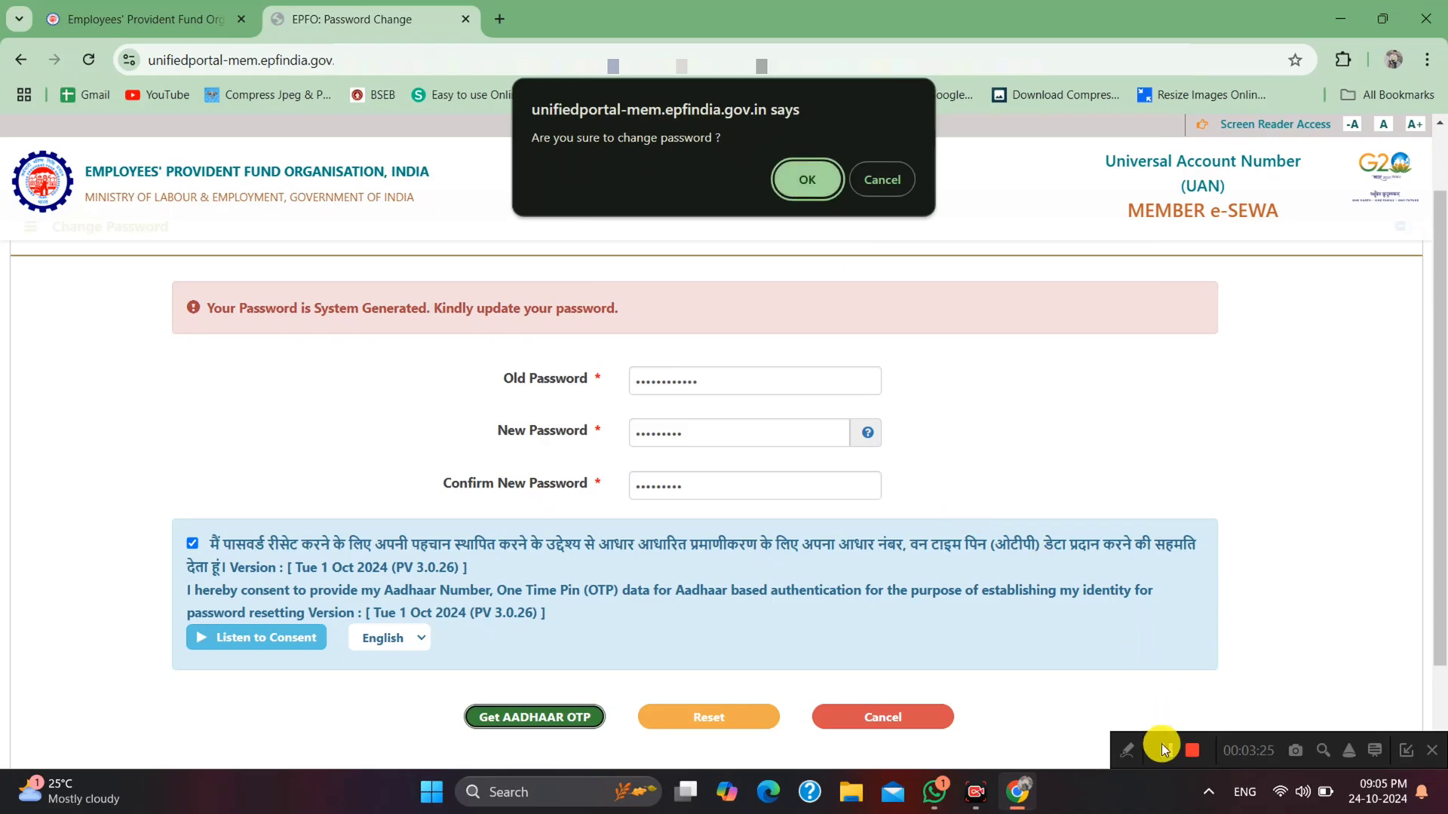
{"action": "key", "text": "Return"}
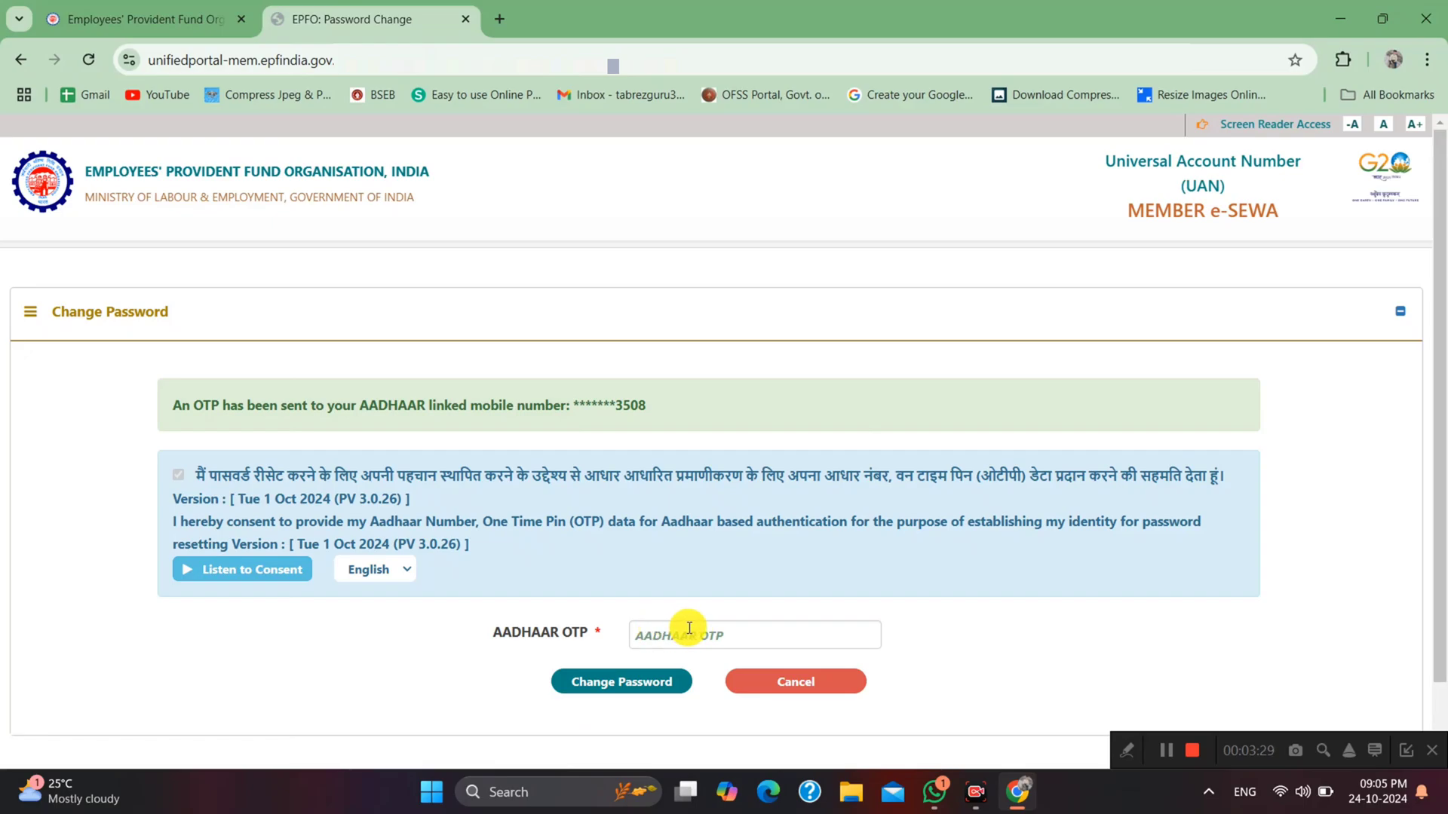
{"action": "left_click", "coordinate": [1161, 748]}
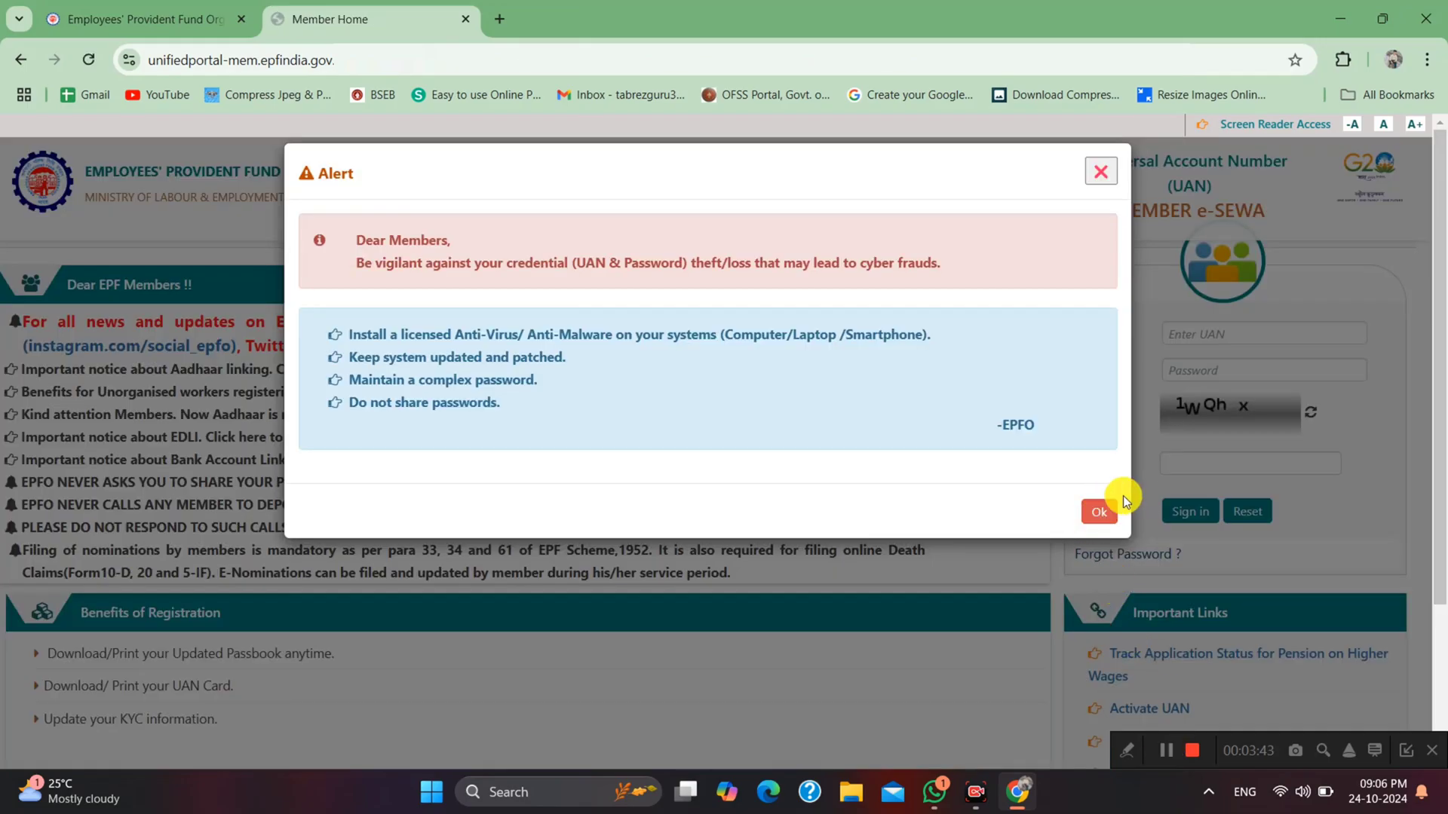
- Dismiss the credential theft alert and sign in again through the UAN, password and captcha fields
{"action": "left_click", "coordinate": [1099, 510]}
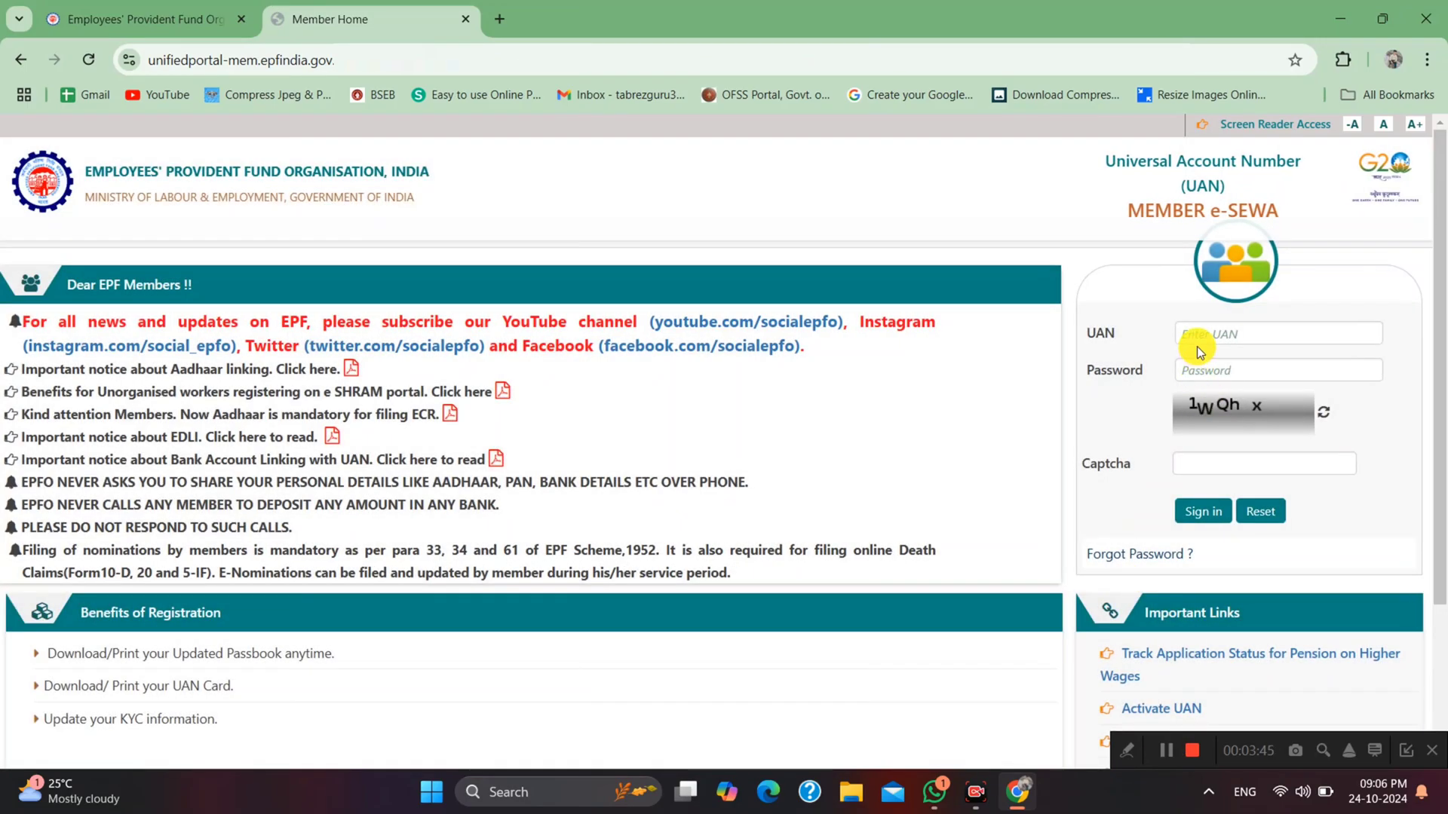
{"action": "left_click", "coordinate": [1201, 339]}
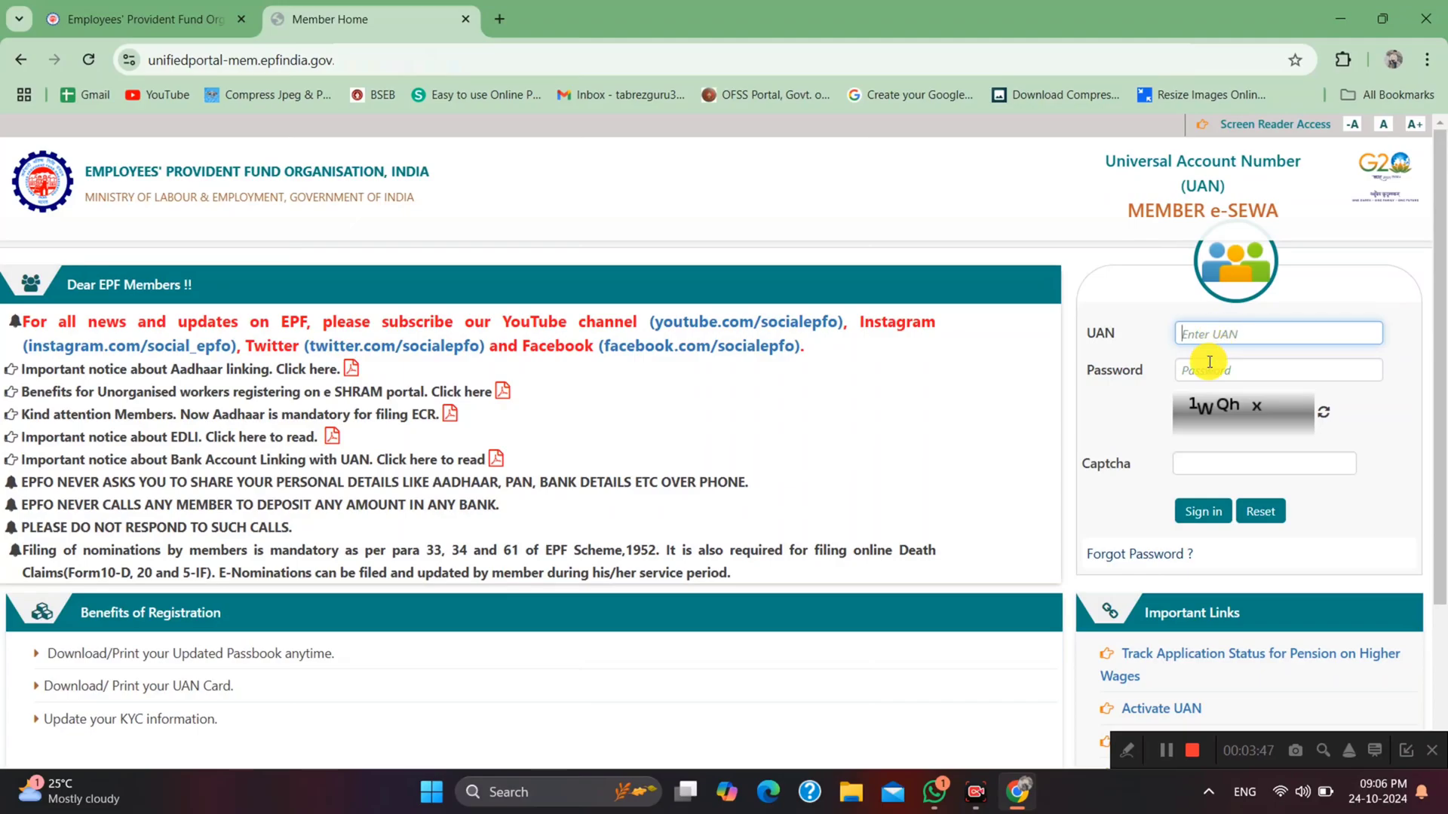
{"action": "left_click", "coordinate": [1209, 370]}
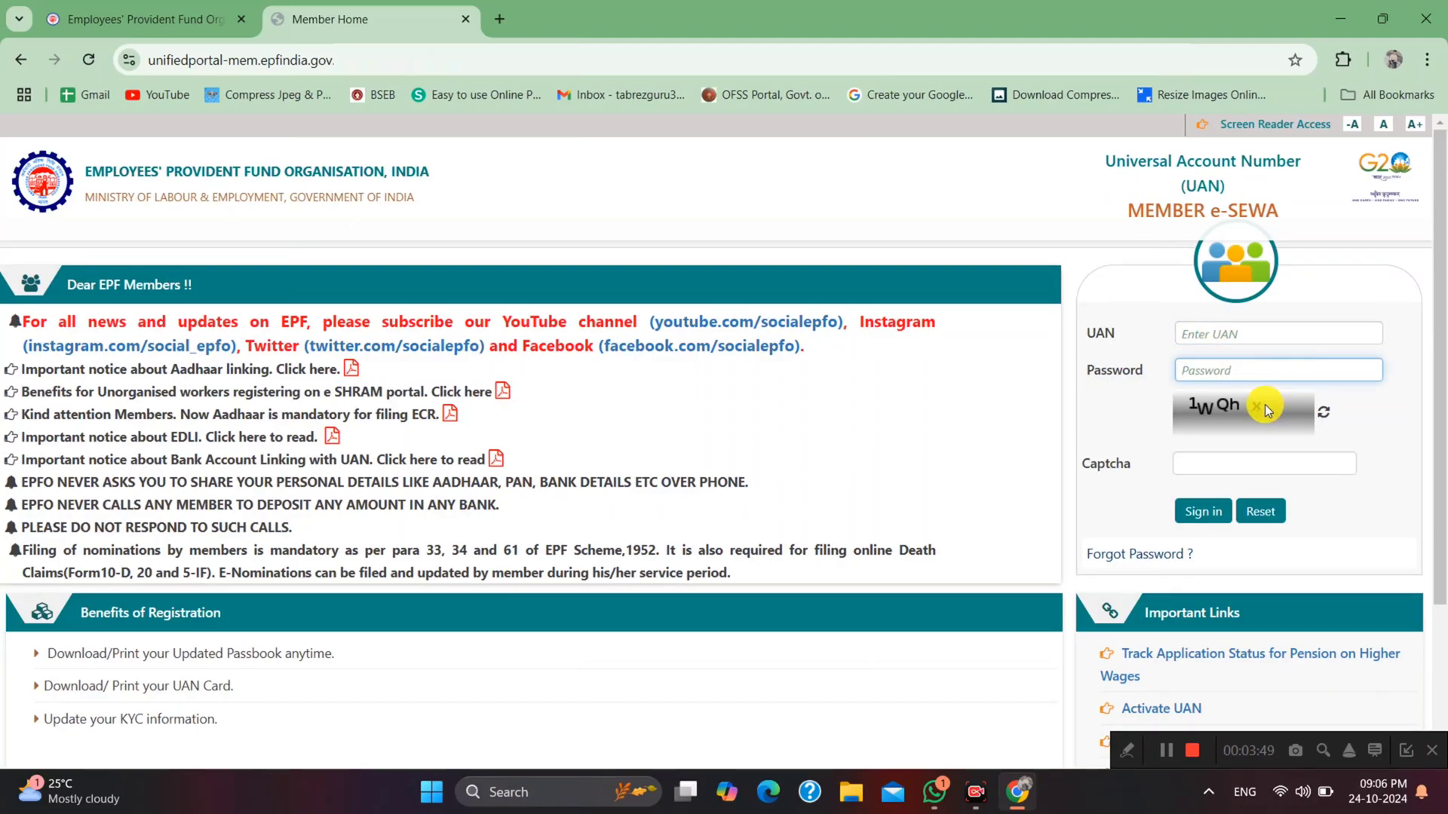
{"action": "left_click", "coordinate": [1210, 461]}
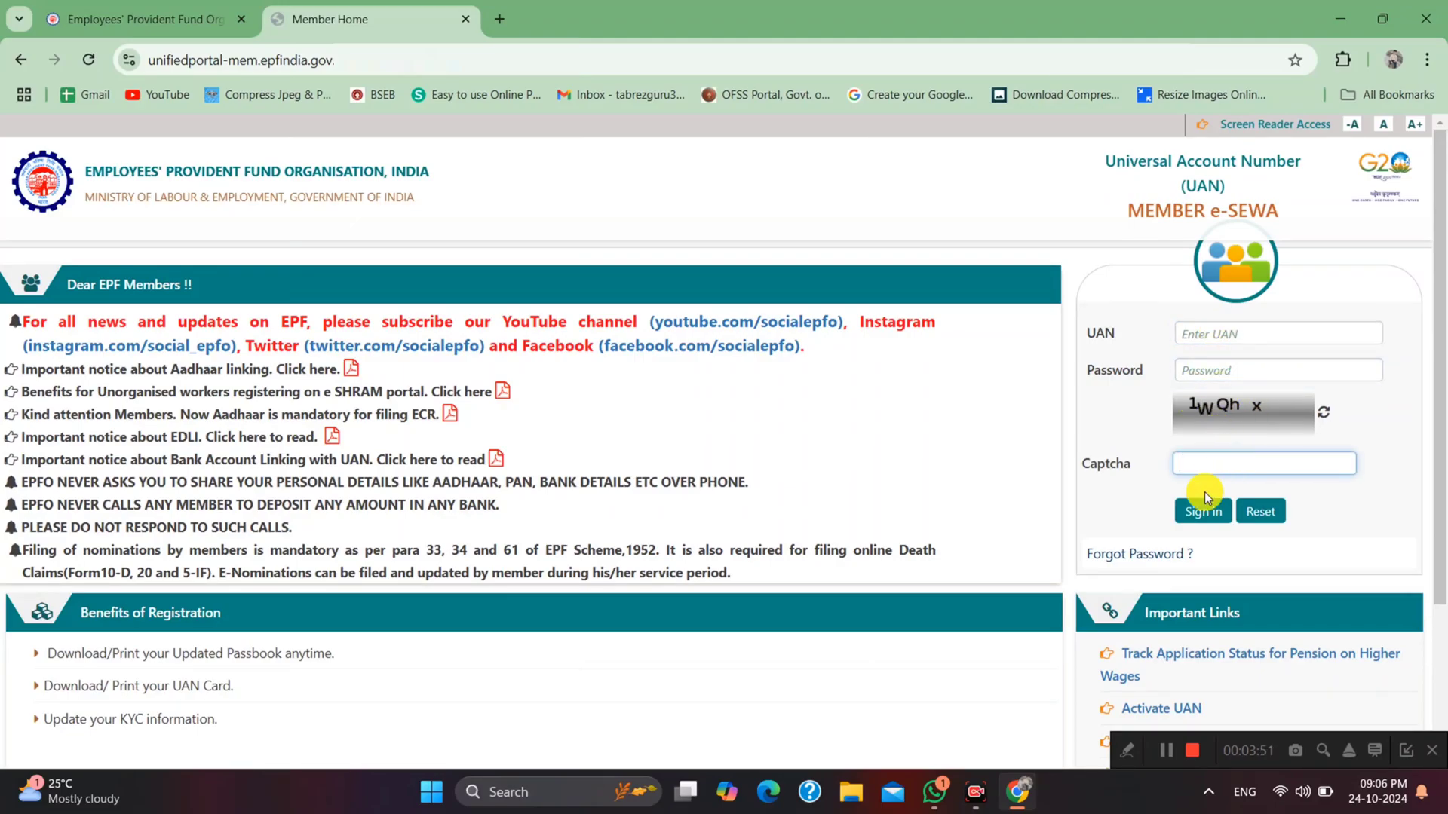
{"action": "left_click", "coordinate": [1192, 511]}
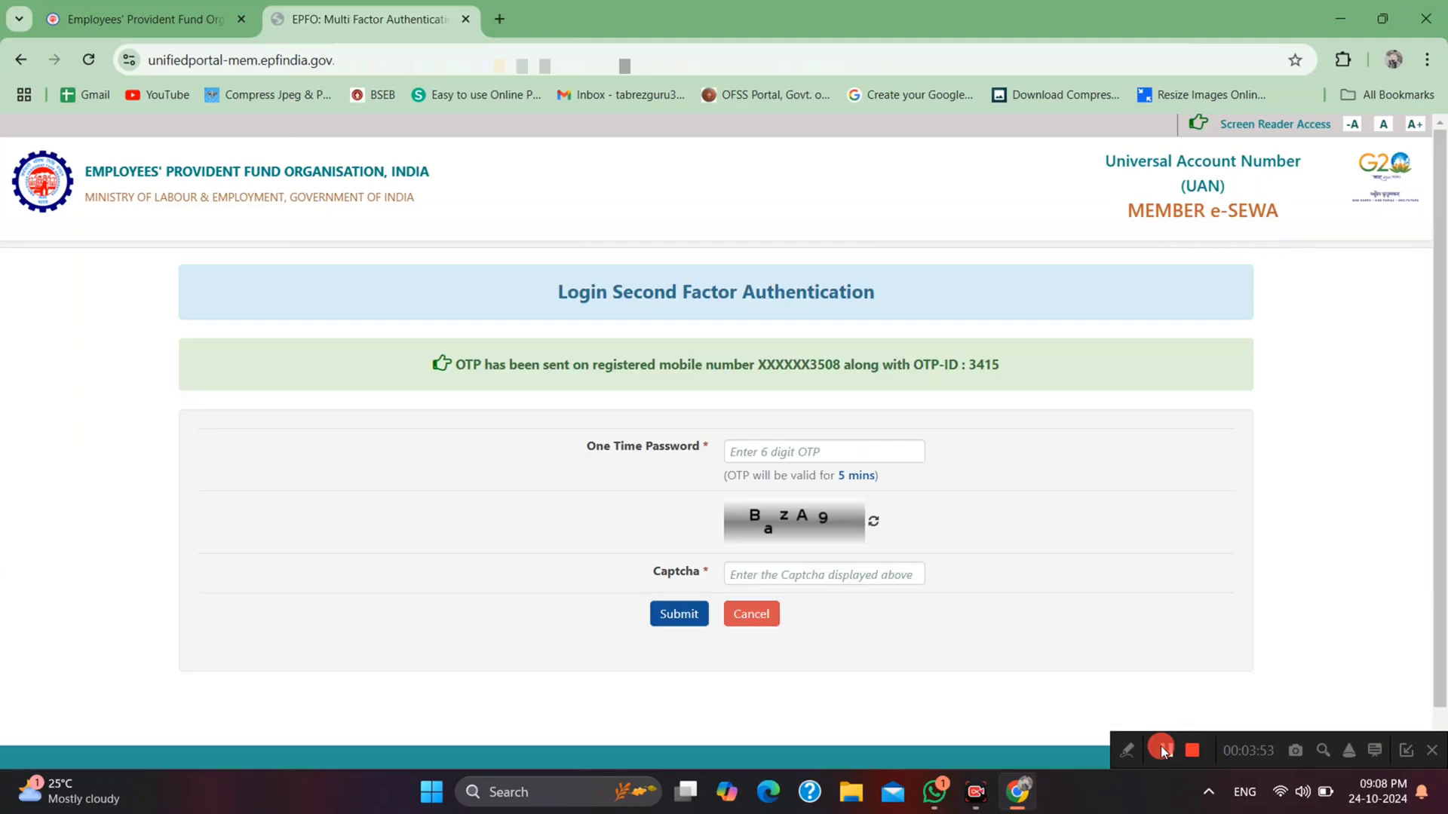
- Complete the login second factor authentication through its OTP and captcha fields and postpone the e-nomination filing
{"action": "left_click", "coordinate": [817, 449]}
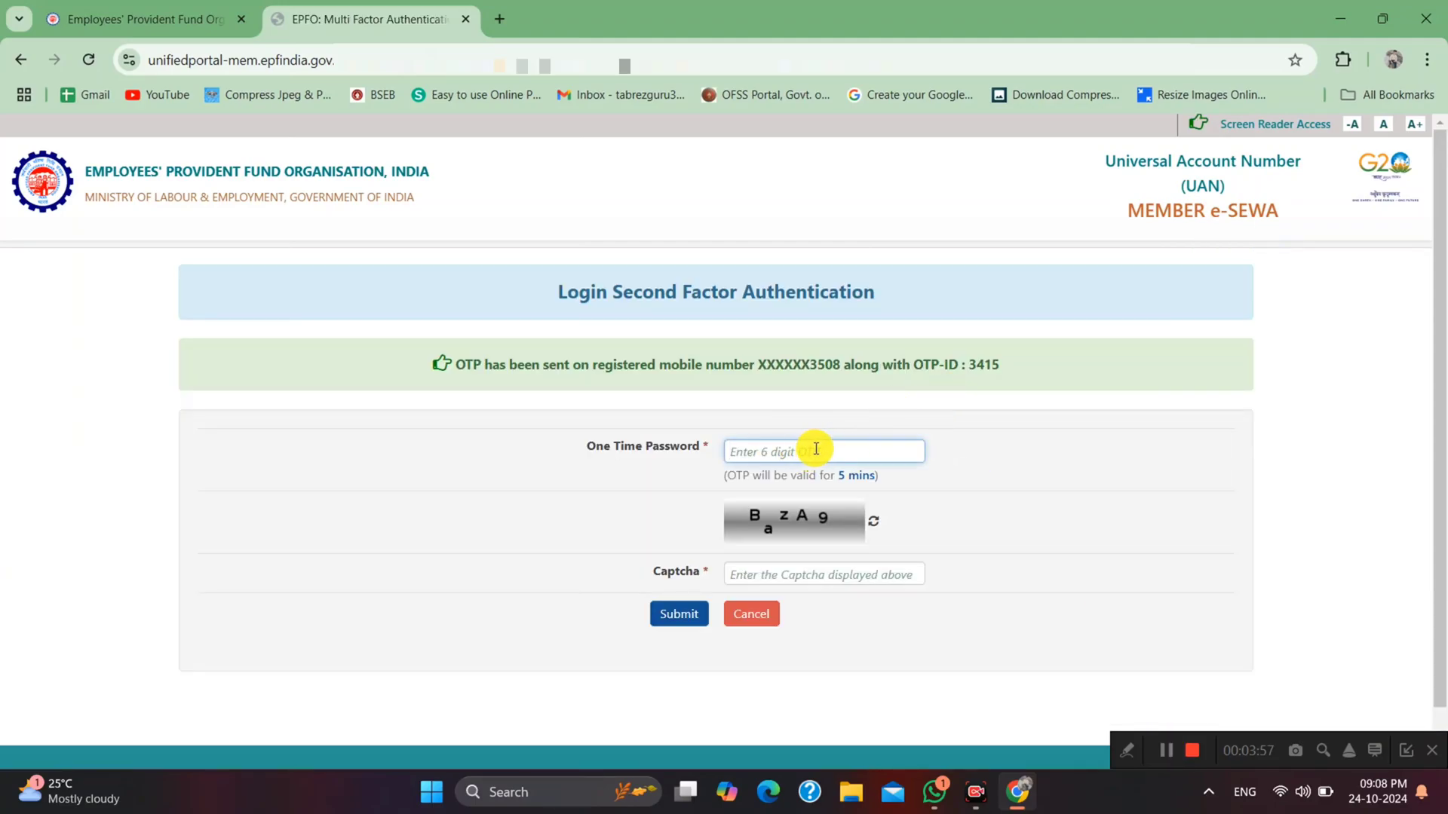
{"action": "left_click", "coordinate": [869, 578]}
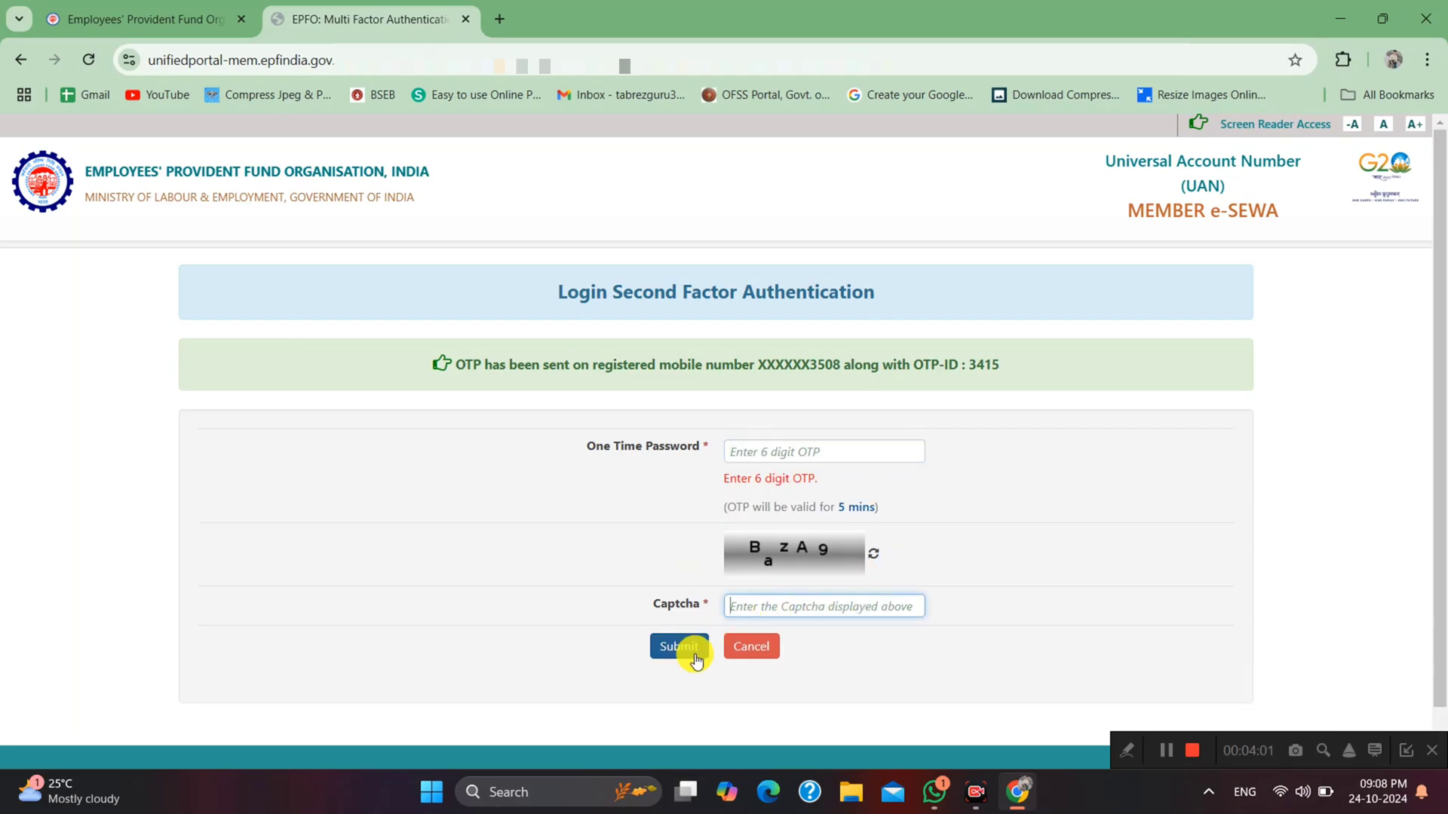
{"action": "left_click", "coordinate": [1167, 751]}
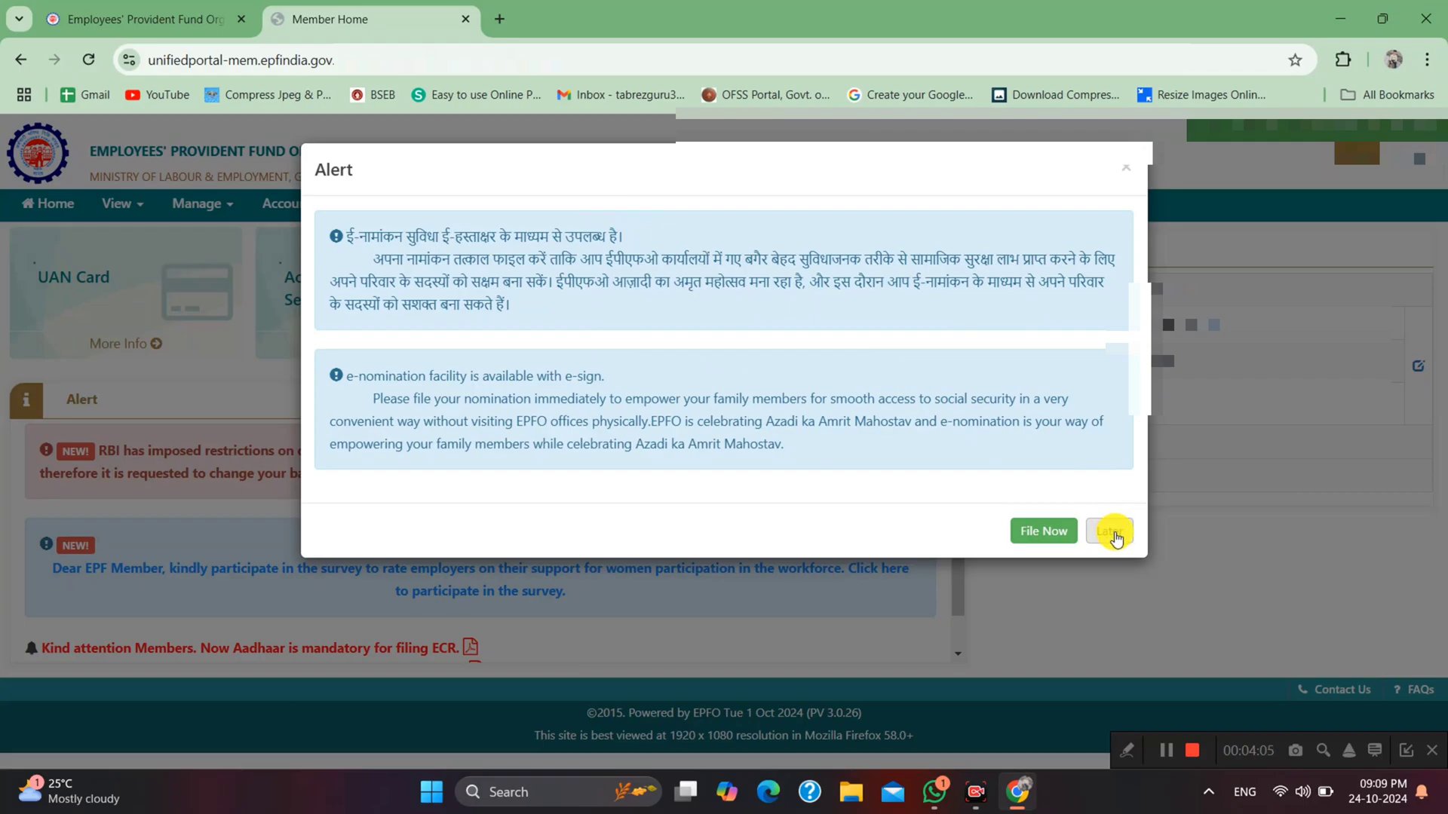
{"action": "left_click", "coordinate": [1165, 752]}
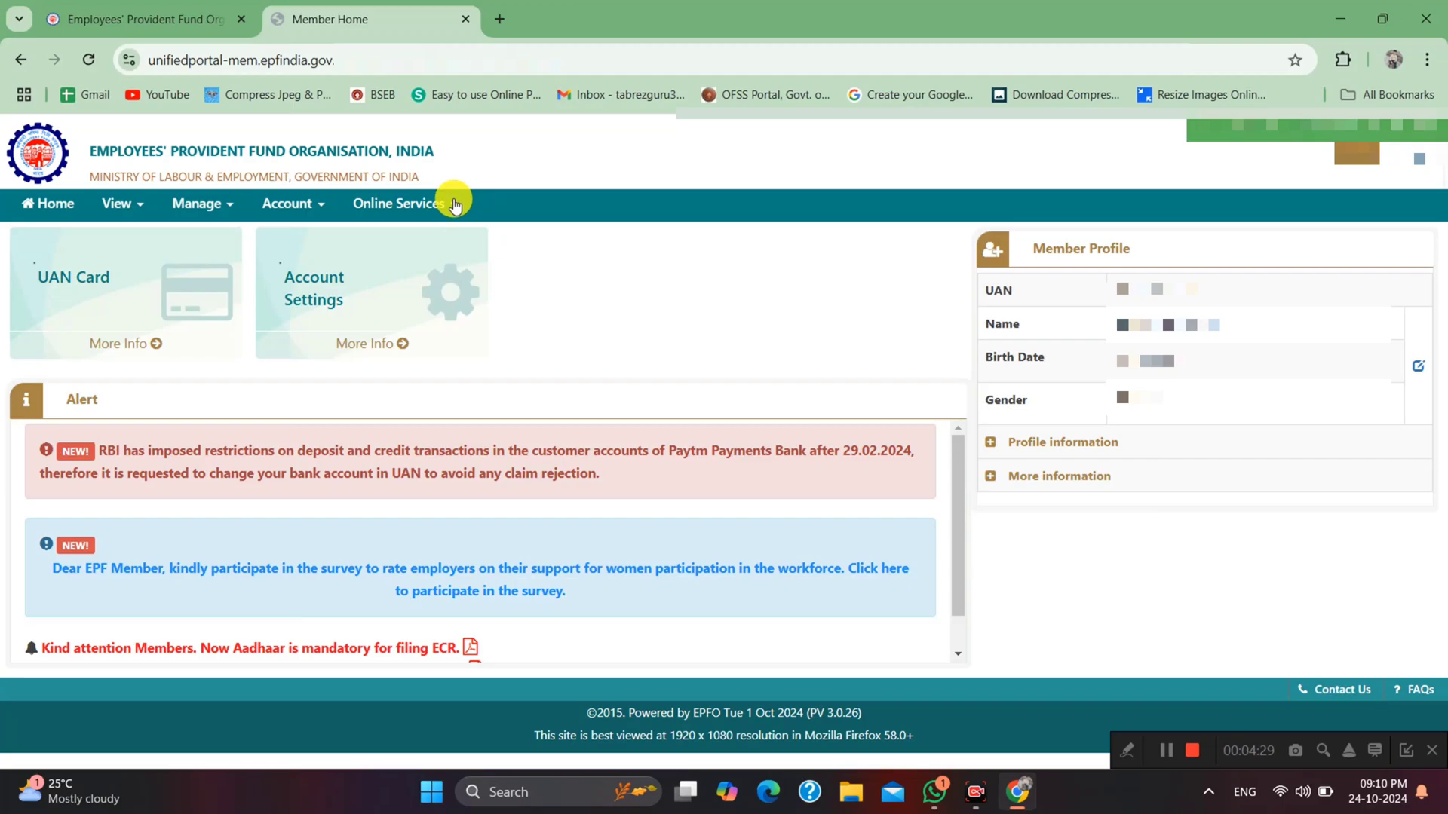
{"action": "left_click", "coordinate": [309, 203]}
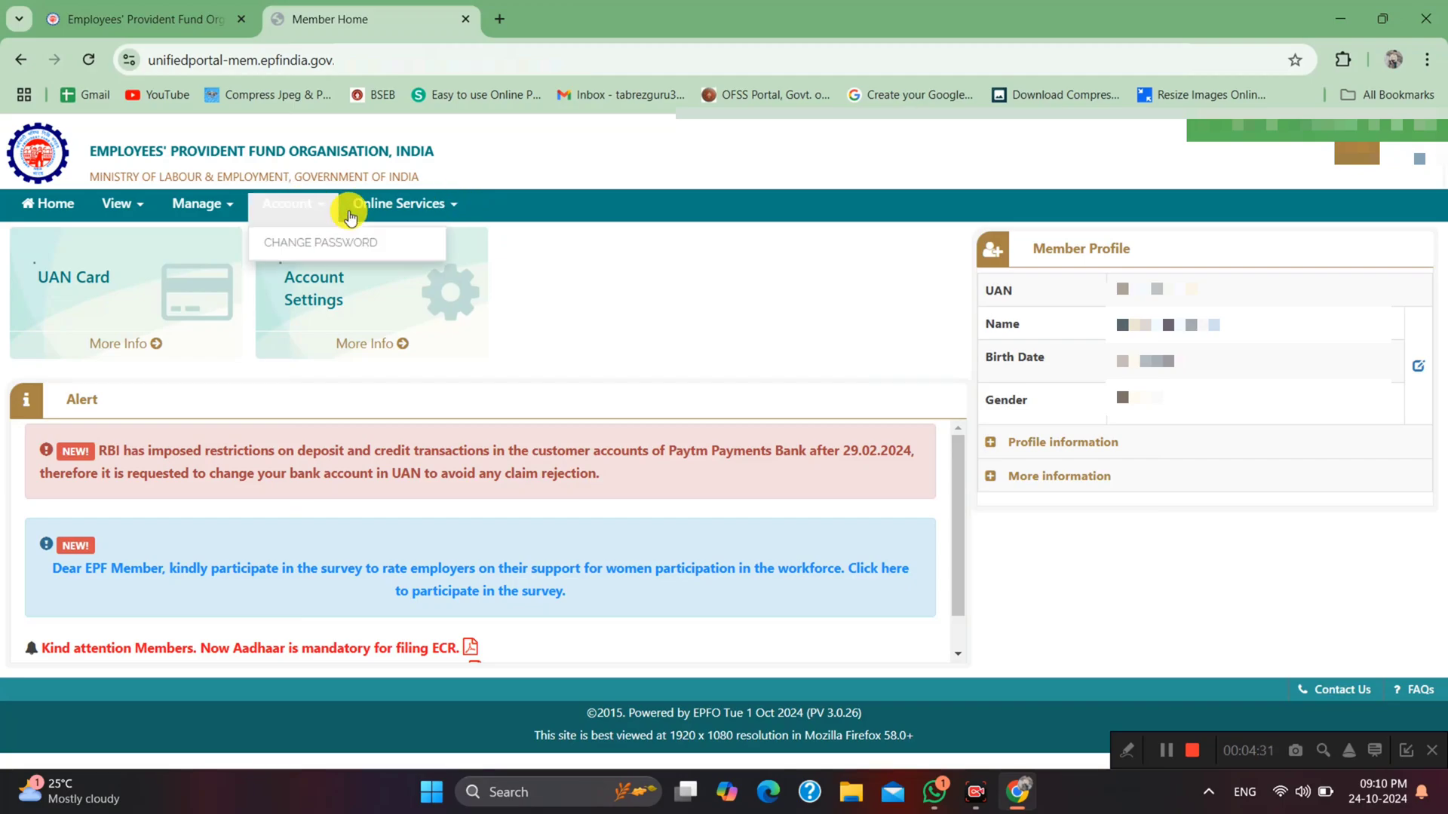
{"action": "left_click", "coordinate": [459, 204]}
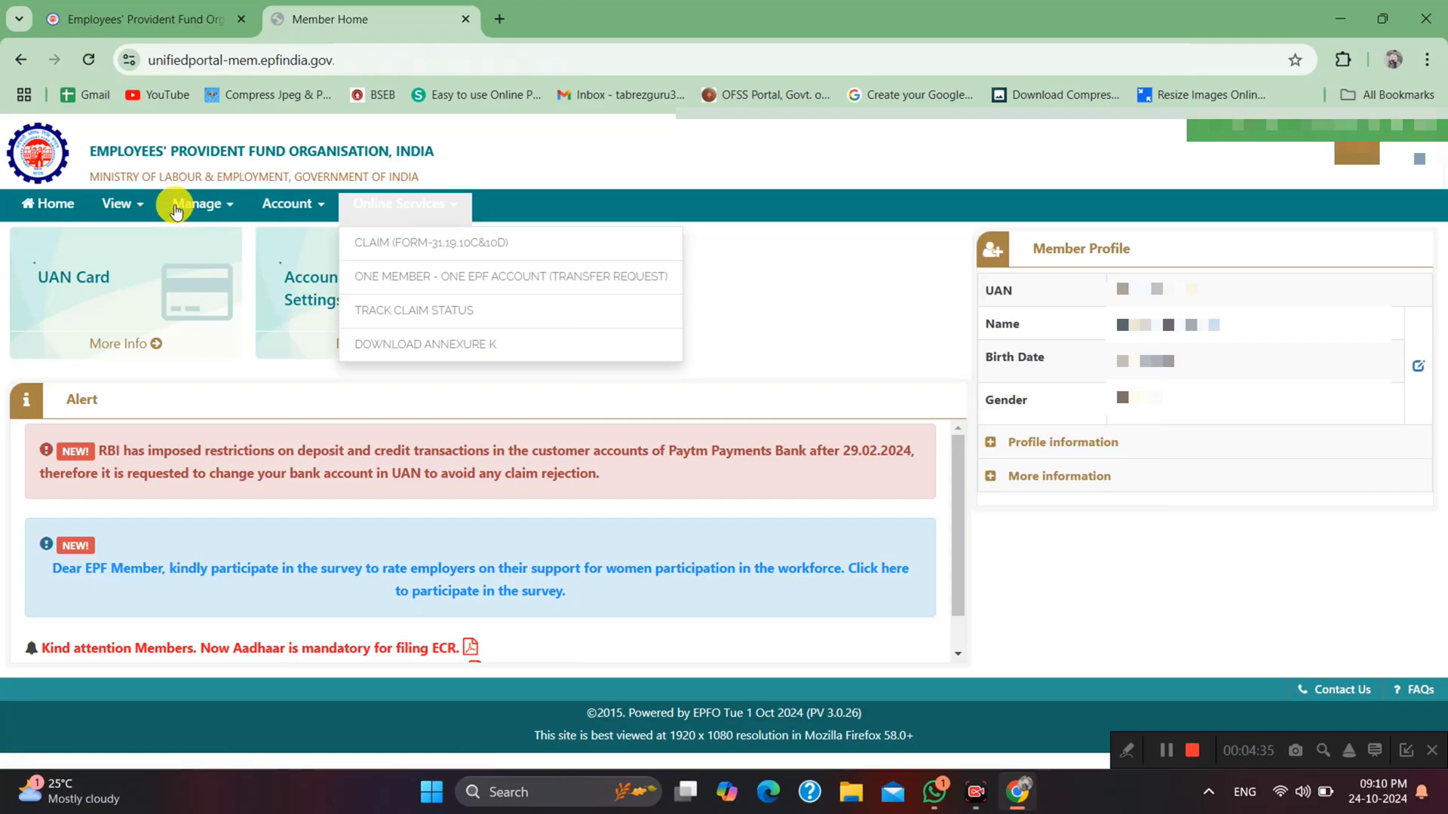
{"action": "left_click", "coordinate": [129, 202]}
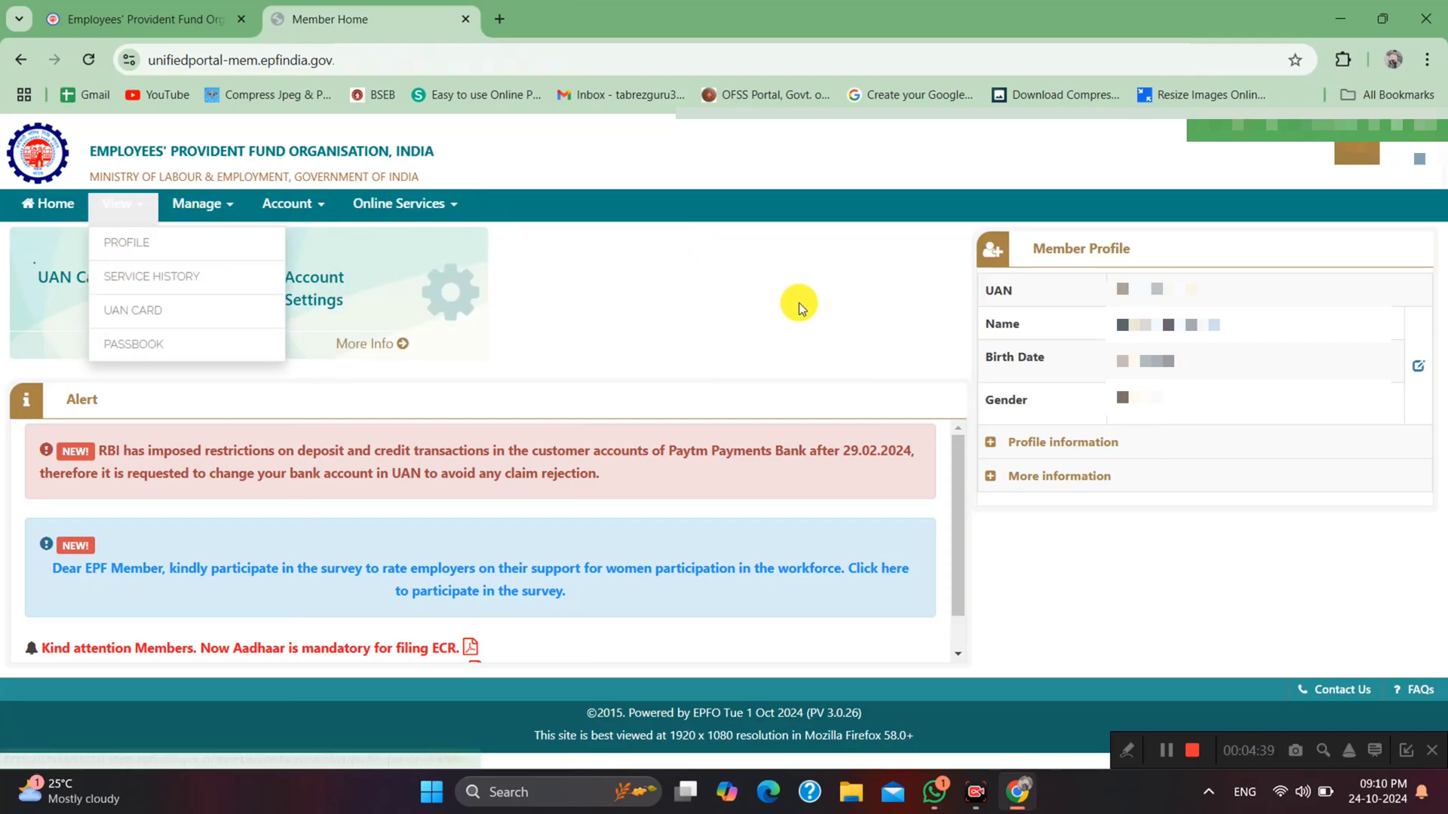
{"action": "left_click", "coordinate": [749, 292]}
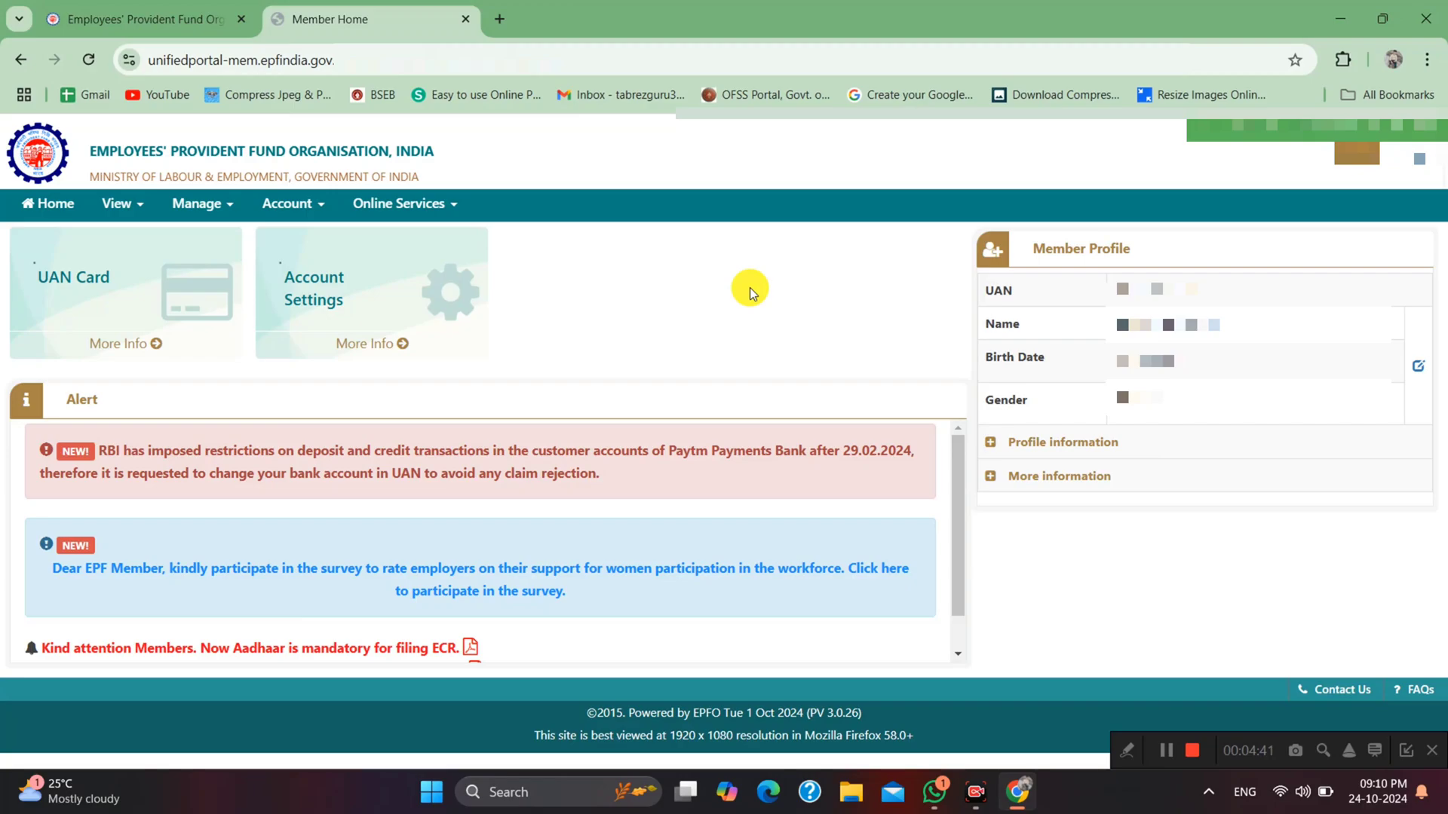